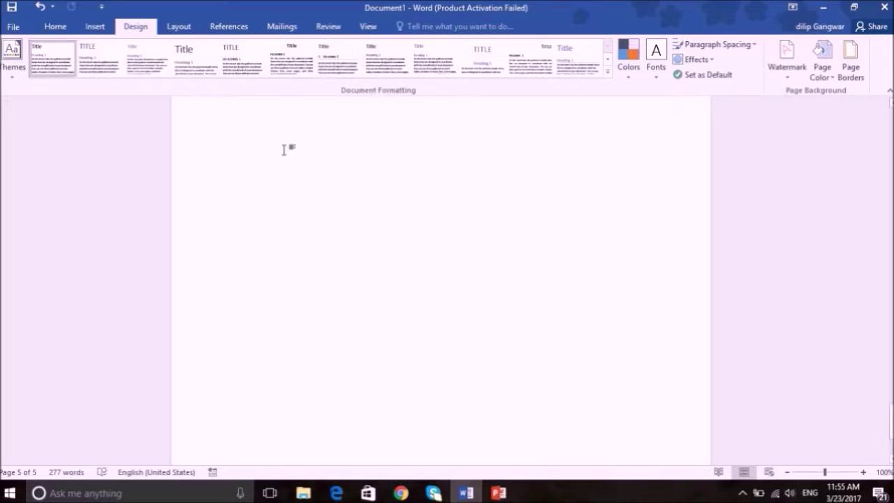
# - Type =rand() on the empty fifth page to request sample text
pyautogui.write('=rand()')
# - Generate five sample paragraphs and restyle them with a compact Design style set
pyautogui.press('Return')
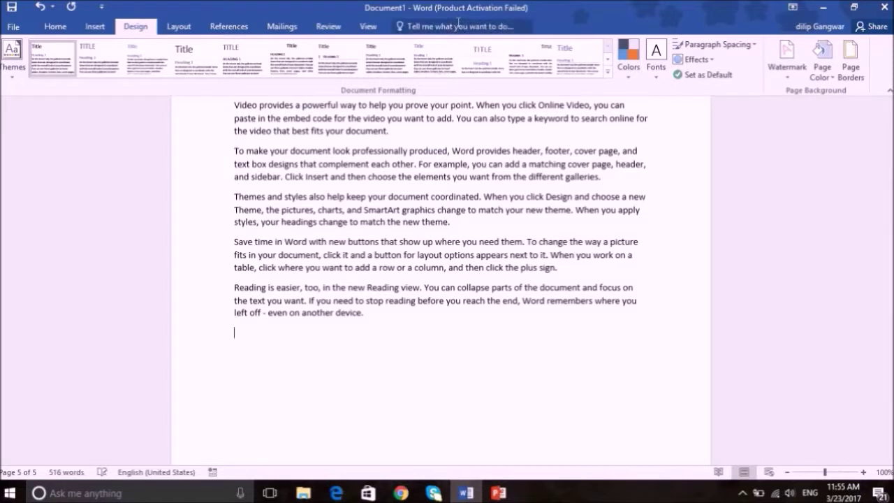
pyautogui.click(333, 118)
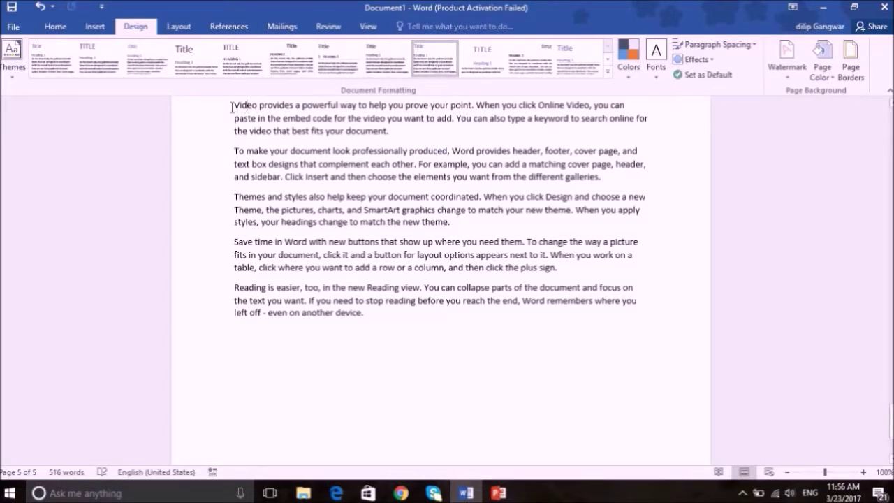
pyautogui.moveTo(235, 106); pyautogui.dragTo(607, 308)
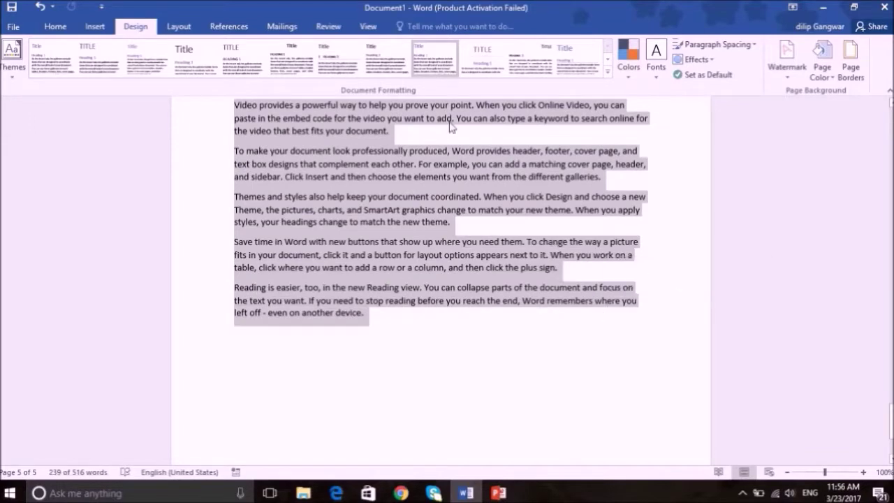
pyautogui.click(607, 60)
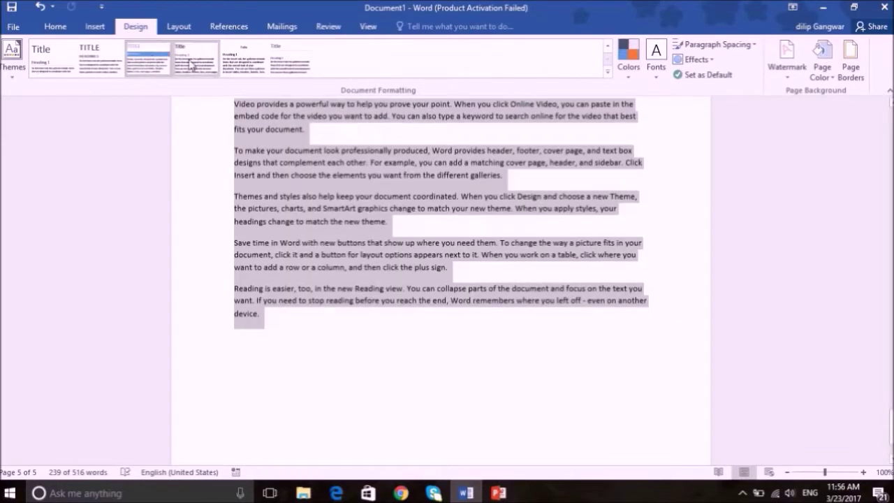
pyautogui.click(244, 59)
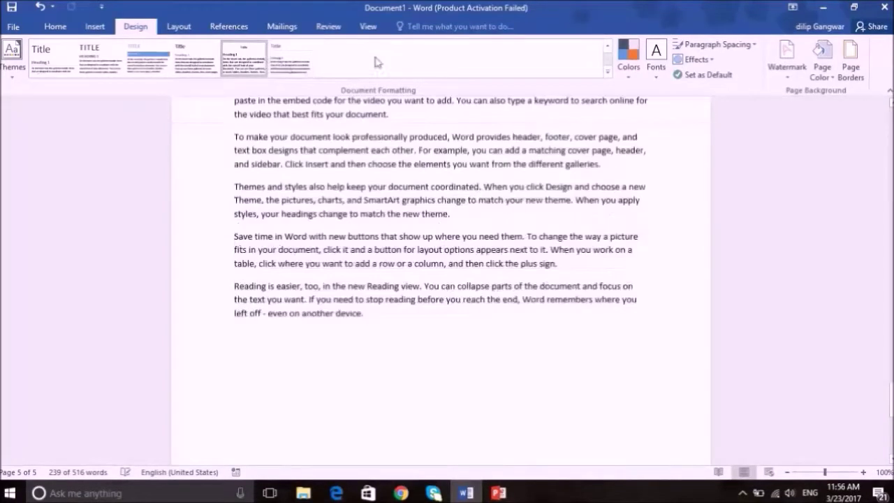
pyautogui.click(626, 75)
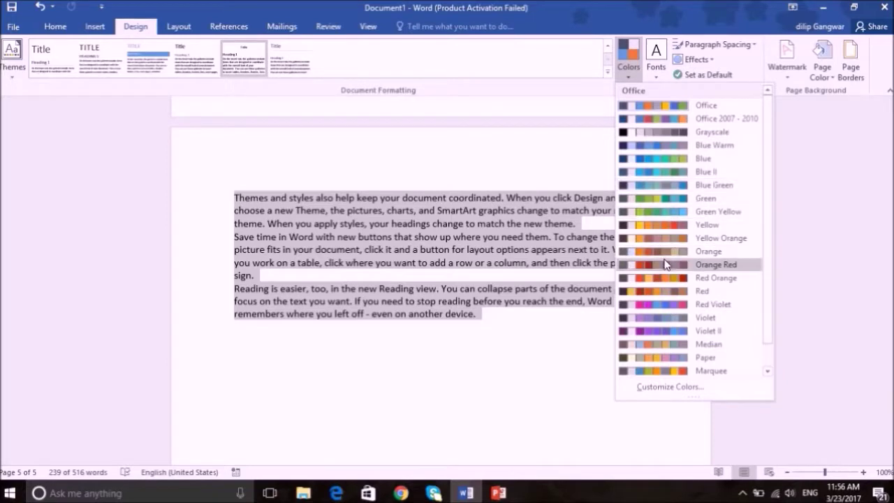
# - Apply the Green Yellow colour palette and the Shaded style set, then select all text
pyautogui.click(677, 217)
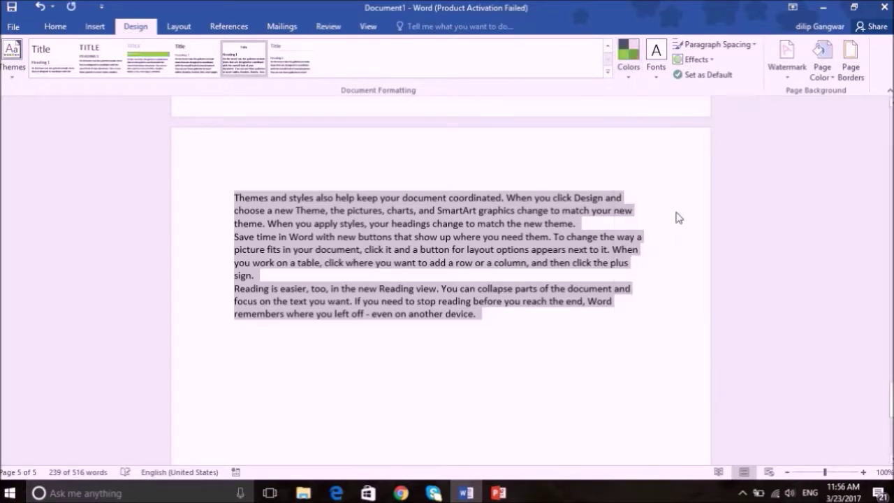
pyautogui.click(148, 58)
pyautogui.hotkey('ctrl', 'a')
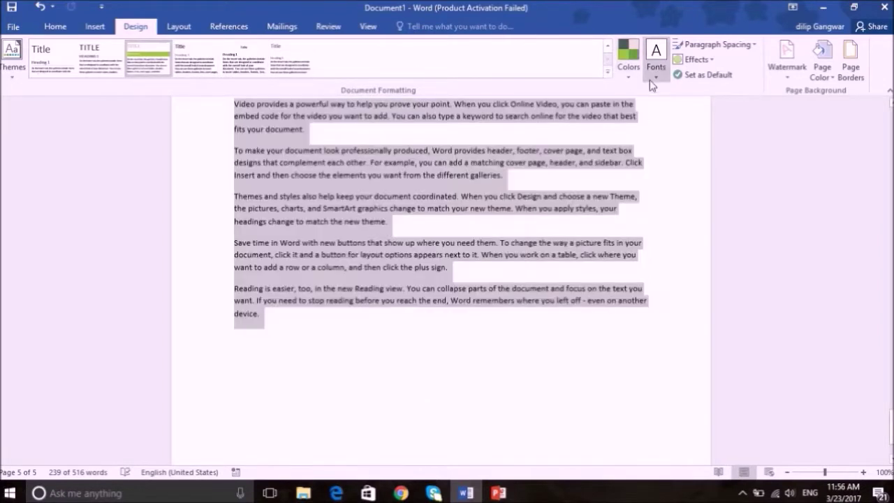
# - Browse theme fonts, paragraph spacing and effects unchanged, then choose Set as Default
pyautogui.click(656, 64)
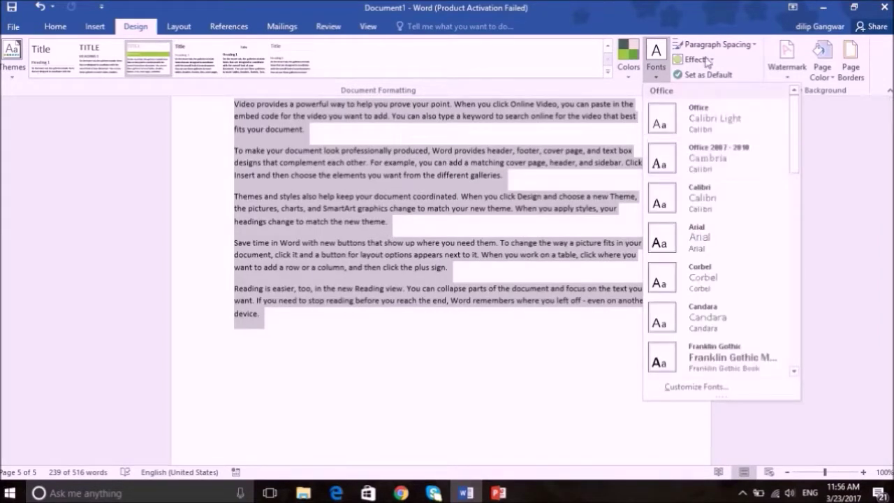
pyautogui.click(758, 44)
pyautogui.click(758, 44)
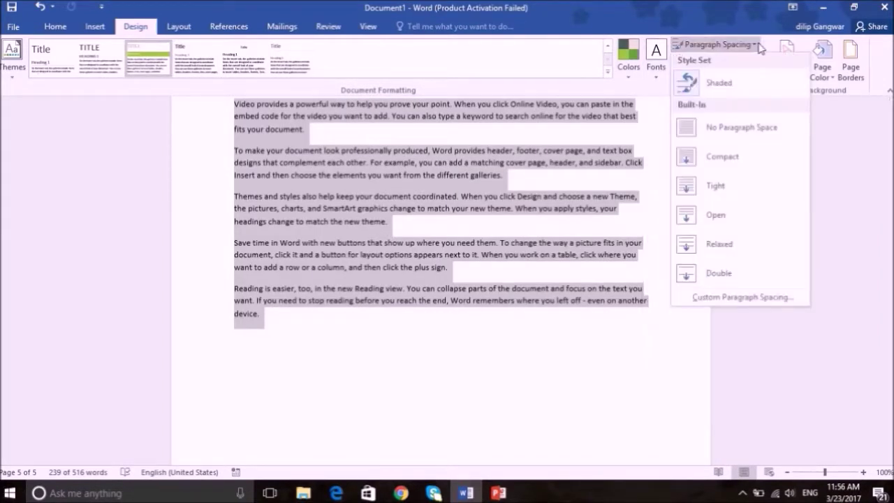
pyautogui.click(758, 45)
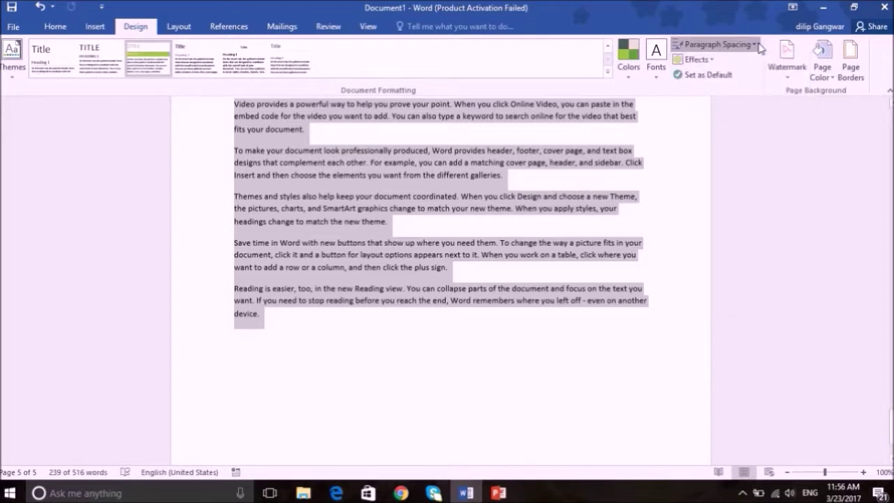
pyautogui.click(713, 60)
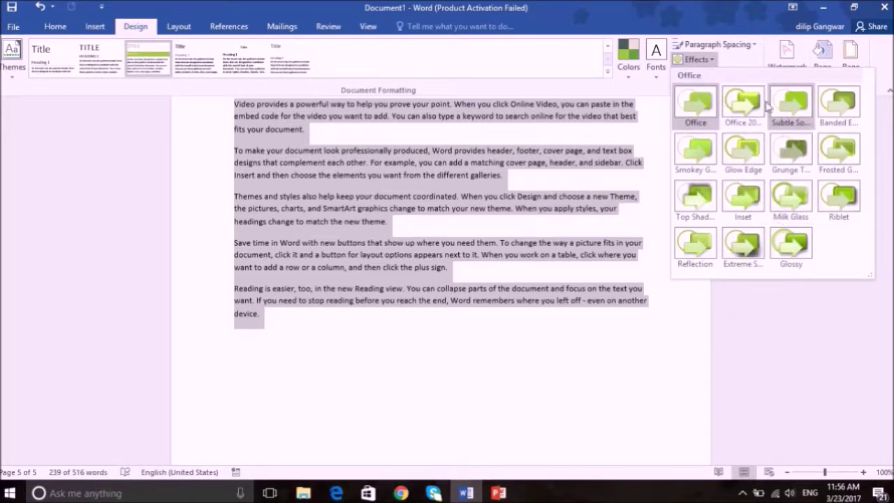
pyautogui.click(728, 63)
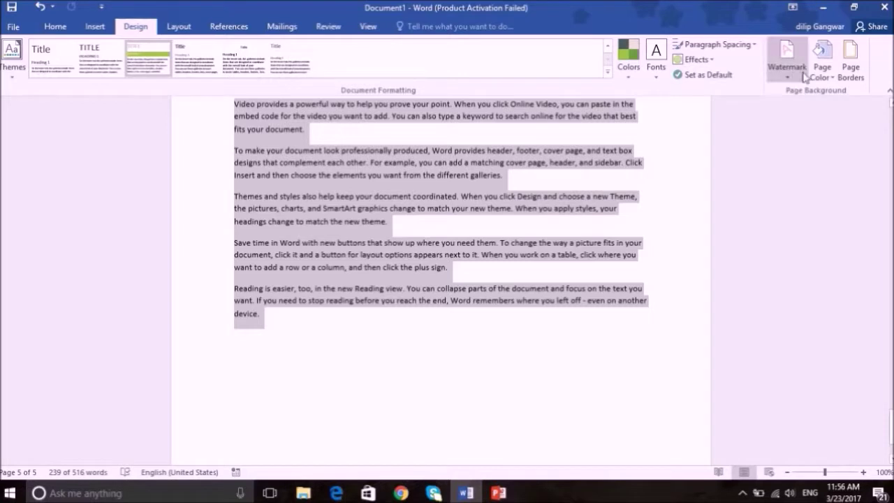
pyautogui.click(724, 77)
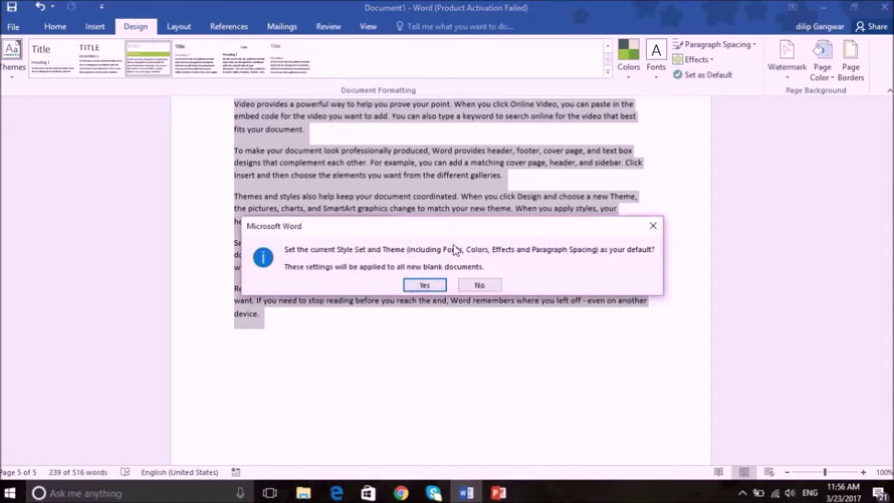
# - Confirm the new default style set and theme, deselect the text and show watermark presets
pyautogui.click(422, 286)
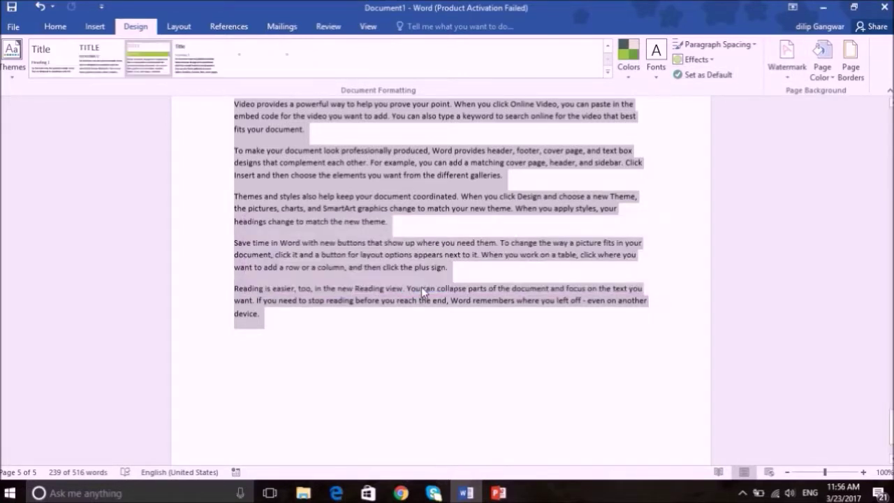
pyautogui.click(785, 82)
pyautogui.click(426, 241)
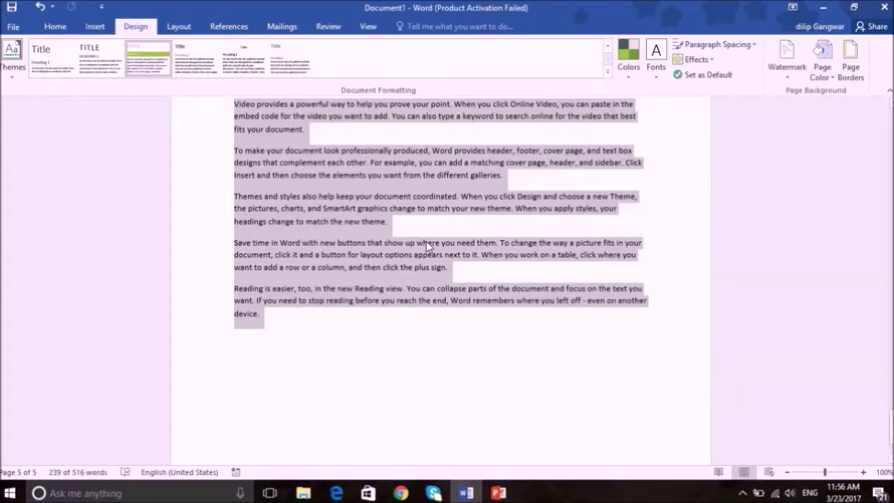
pyautogui.click(452, 227)
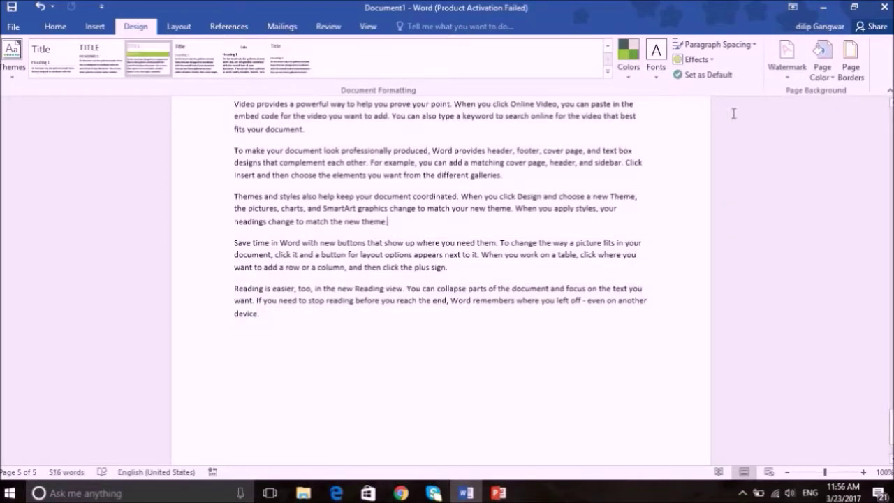
pyautogui.click(787, 67)
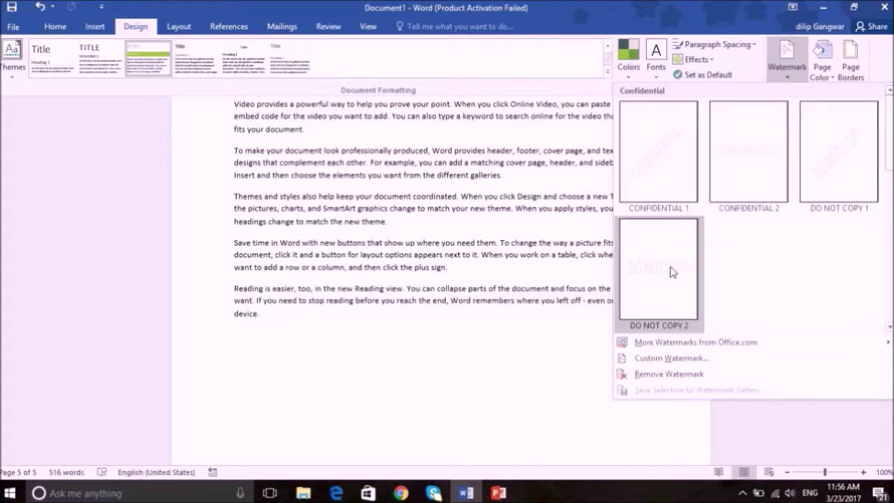
# - Add a custom text watermark with the user's own name, then place the cursor below the text
pyautogui.click(672, 359)
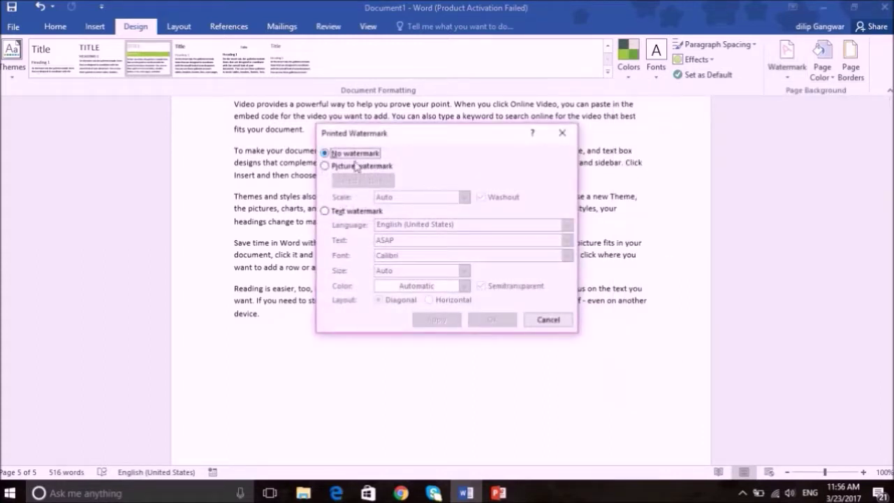
pyautogui.click(330, 212)
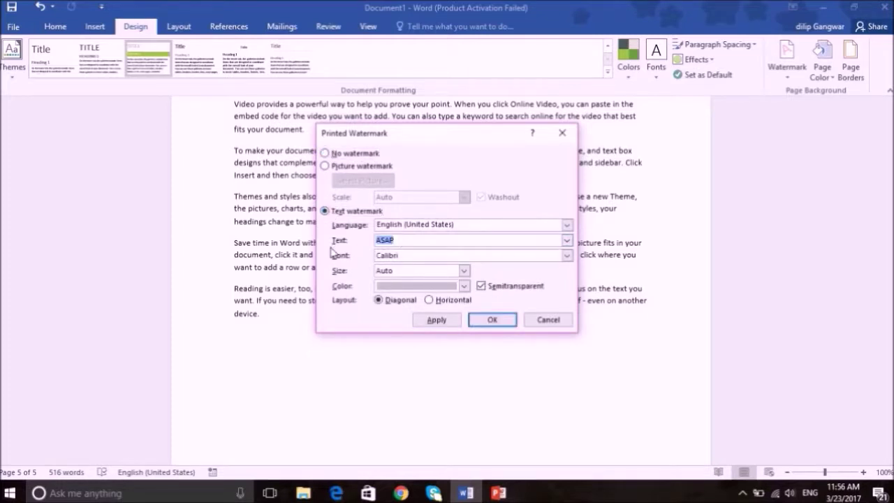
pyautogui.write('Sairisi')
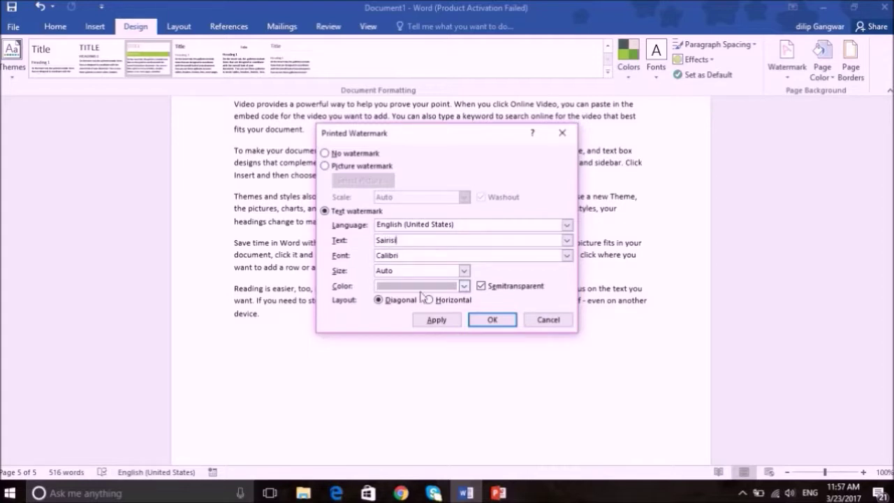
pyautogui.click(493, 319)
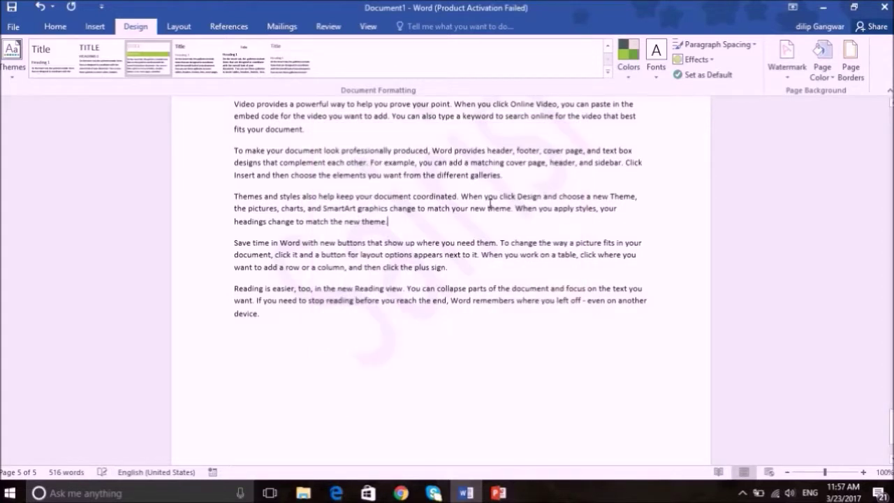
pyautogui.click(293, 270)
pyautogui.click(387, 347)
pyautogui.click(785, 76)
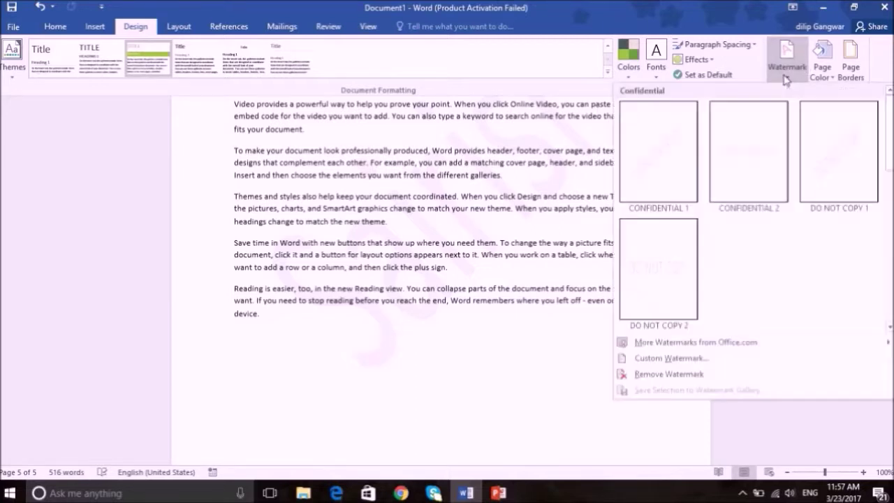
# - Recolour the custom text watermark blue
pyautogui.click(671, 359)
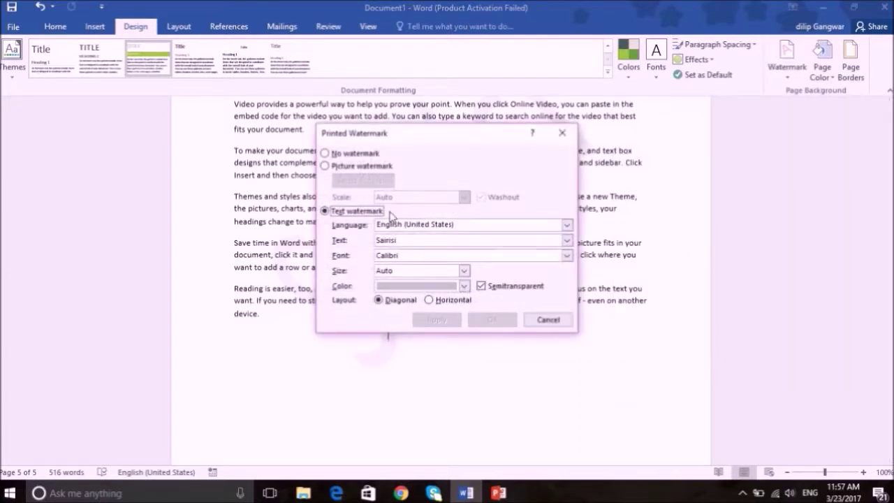
pyautogui.click(464, 285)
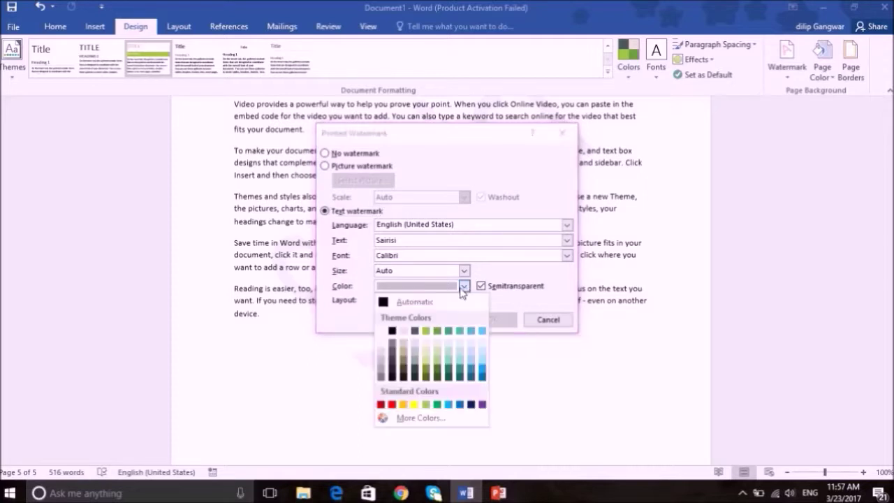
pyautogui.click(480, 374)
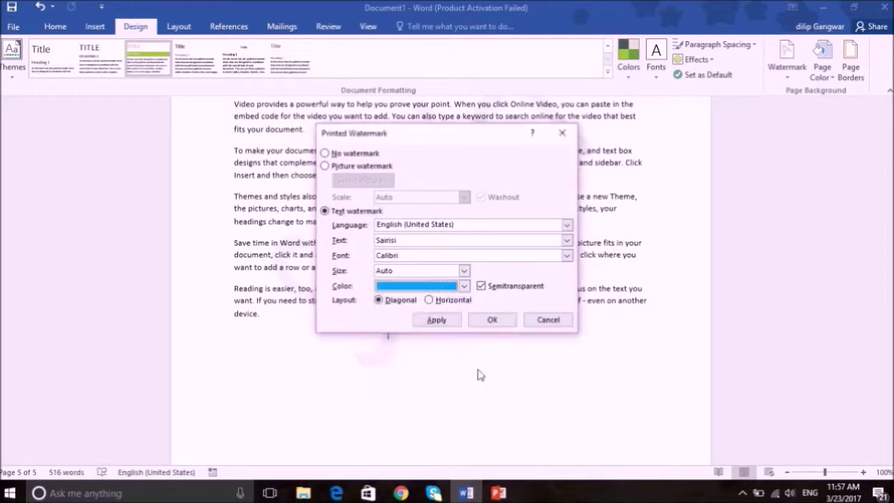
pyautogui.click(494, 321)
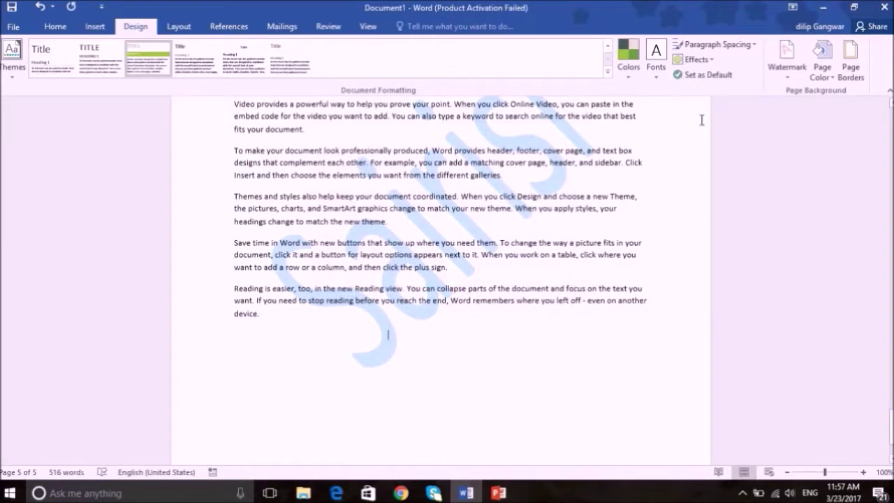
# - Reopen the custom watermark settings and select No watermark
pyautogui.click(784, 70)
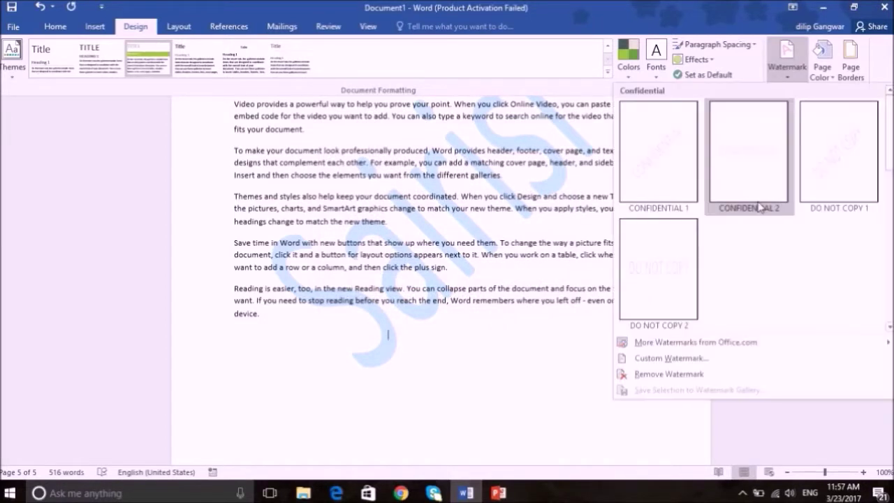
pyautogui.click(681, 358)
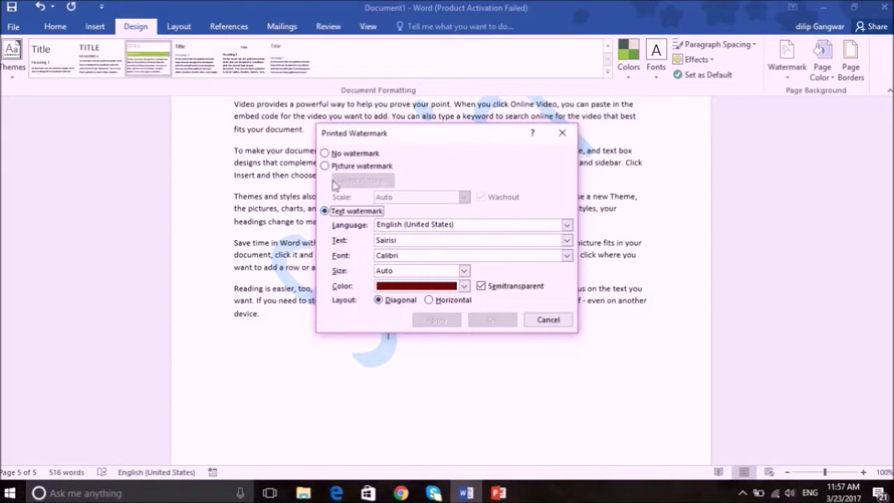
pyautogui.click(325, 154)
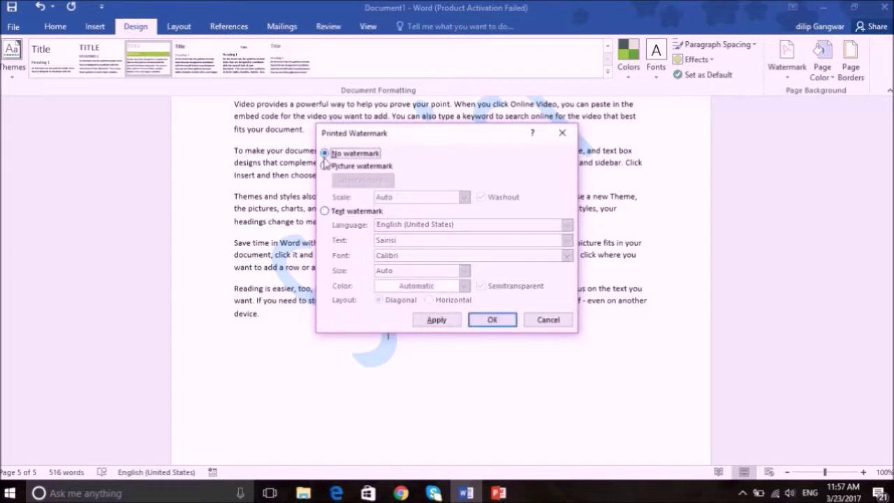
# - Choose F:\iMAGES\a1.jpg as the picture for a picture watermark
pyautogui.click(325, 166)
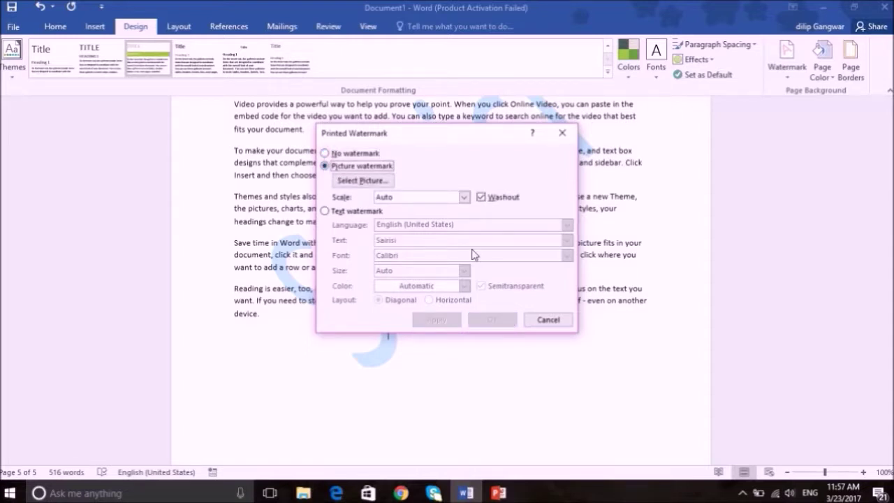
pyautogui.click(366, 184)
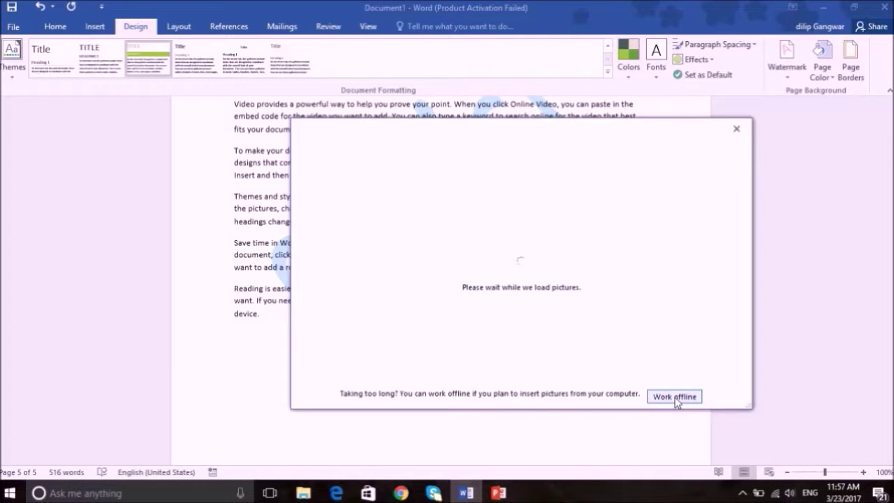
pyautogui.click(675, 398)
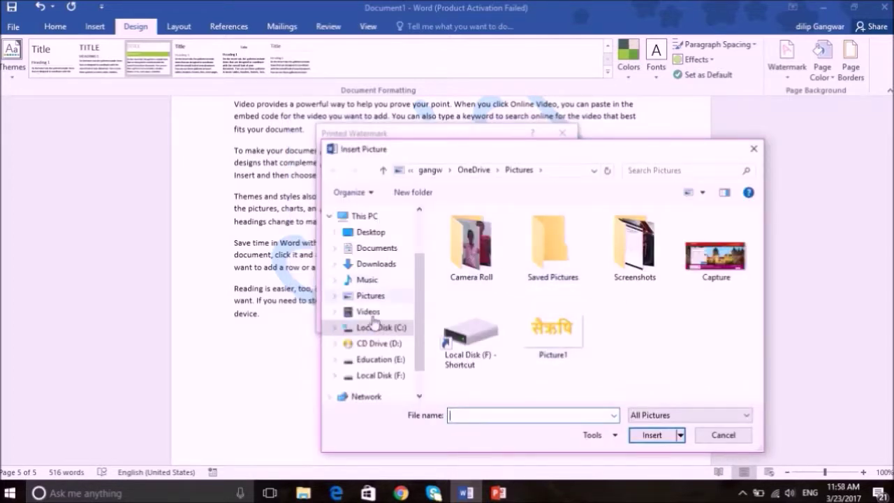
pyautogui.click(384, 375)
pyautogui.doubleClick(483, 274)
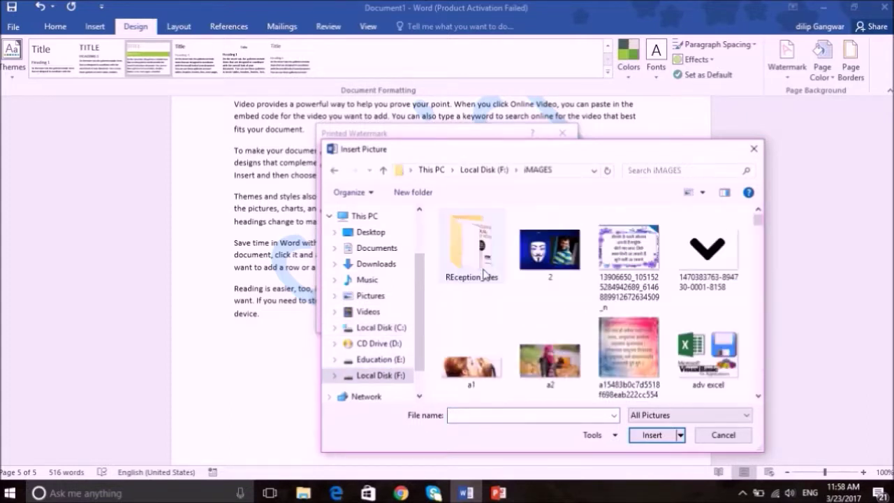
pyautogui.click(475, 354)
pyautogui.doubleClick(474, 354)
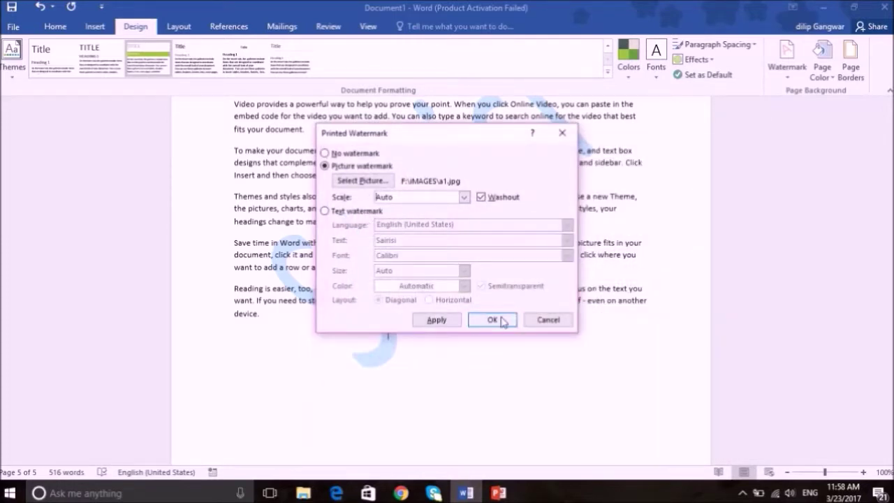
# - Apply the washed-out picture watermark and tint the page background light blue
pyautogui.click(458, 323)
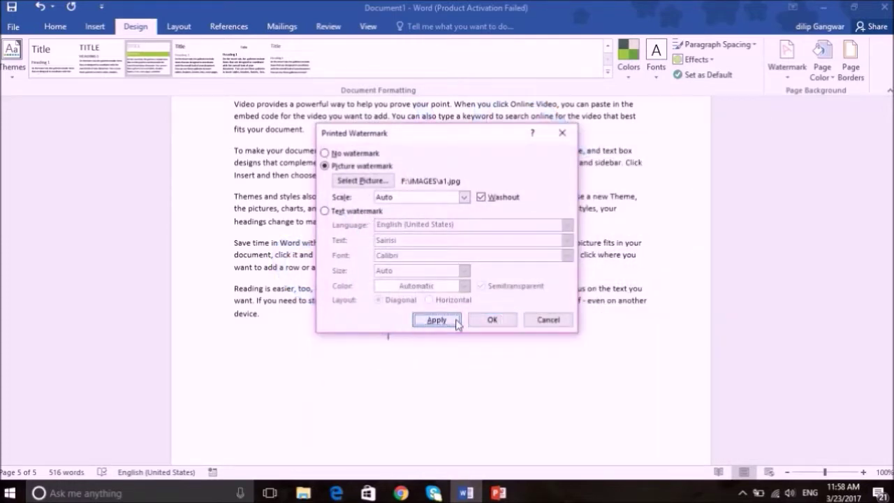
pyautogui.click(548, 320)
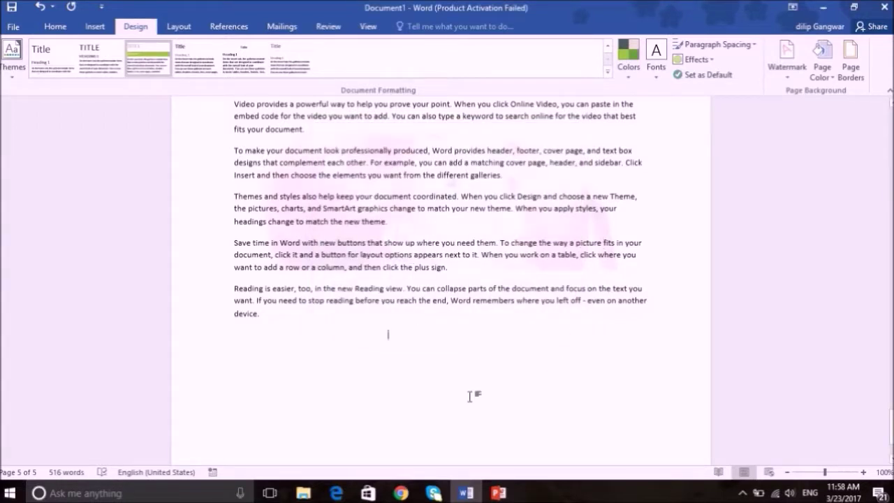
pyautogui.click(826, 78)
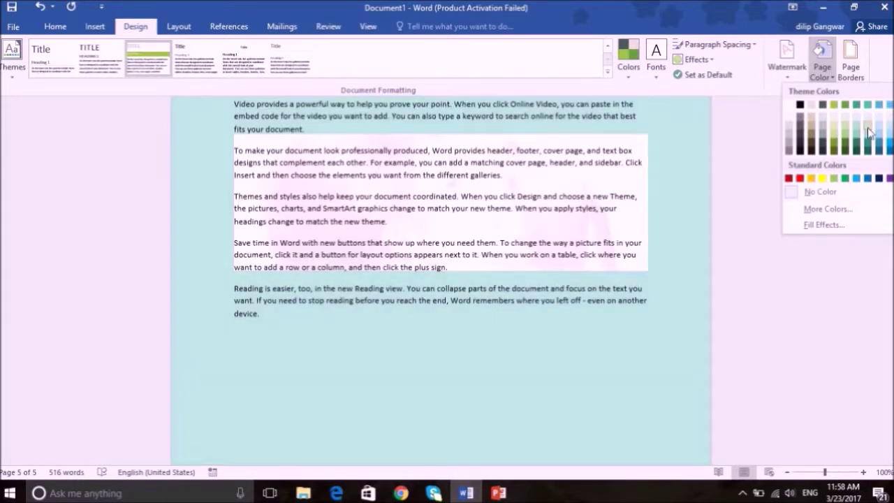
pyautogui.click(868, 131)
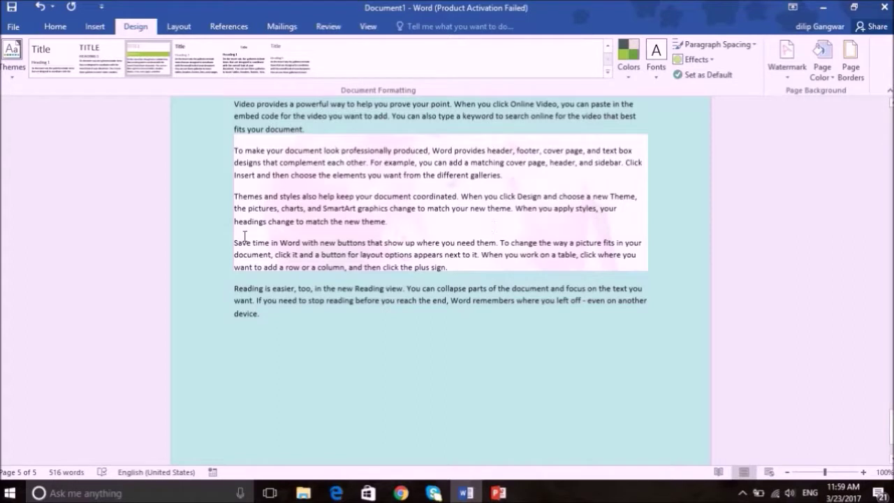
# - Add a thick 3 pt solid 3-D page border to the whole document
pyautogui.moveTo(280, 163); pyautogui.dragTo(604, 244)
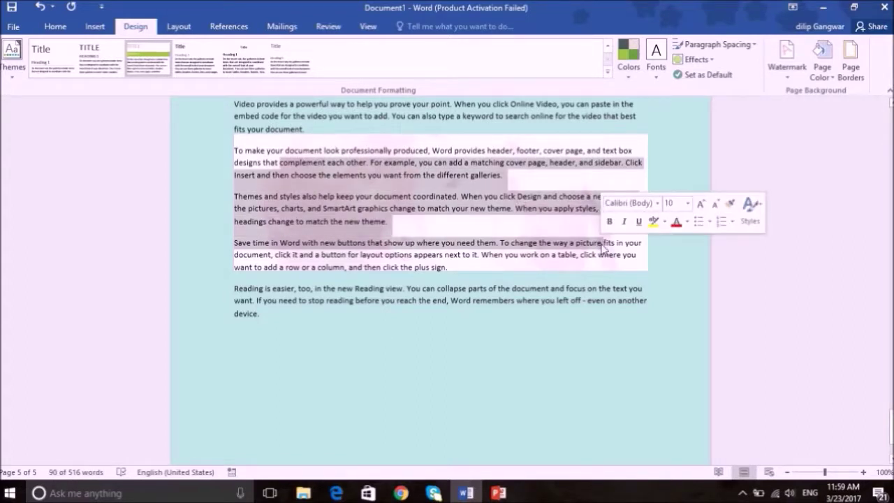
pyautogui.click(603, 243)
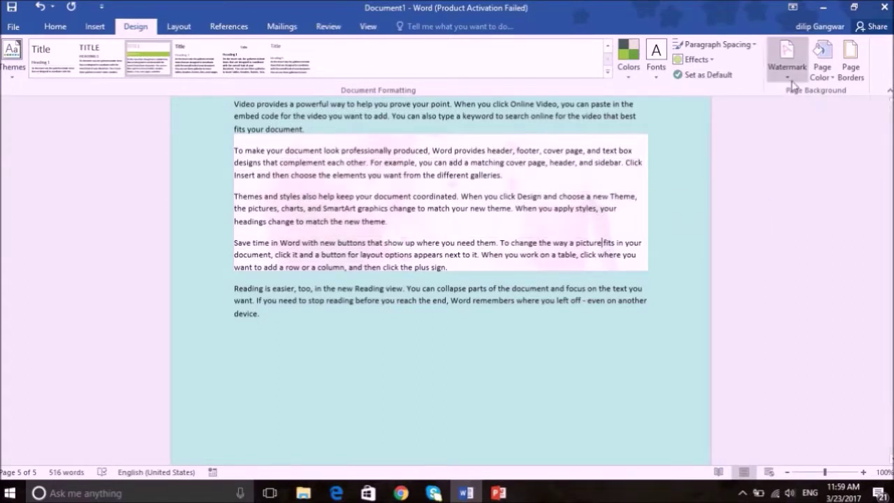
pyautogui.click(791, 73)
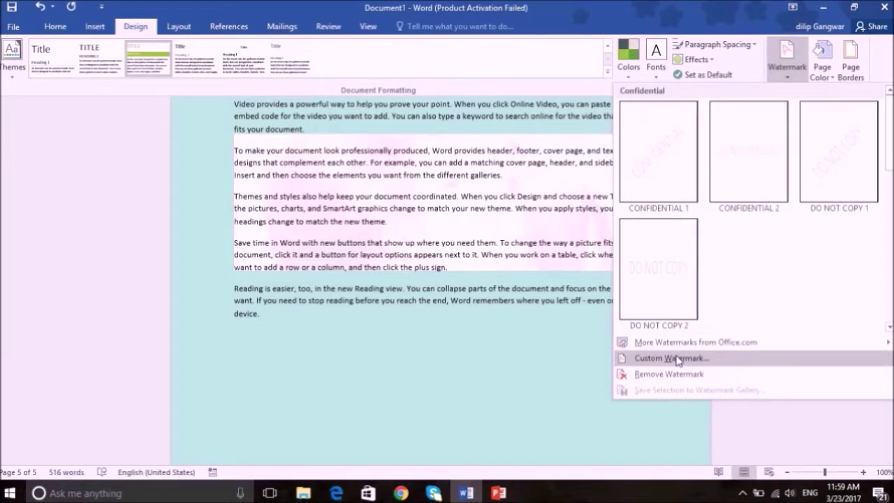
pyautogui.click(850, 63)
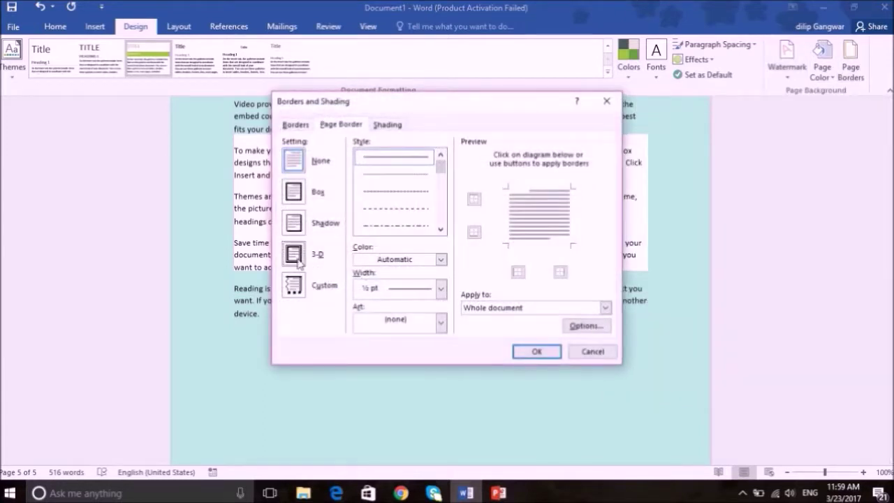
pyautogui.click(298, 260)
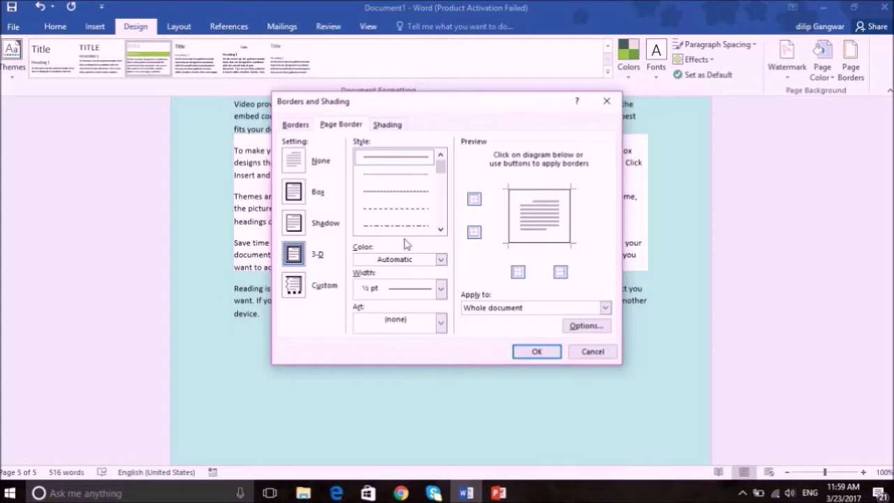
pyautogui.click(388, 126)
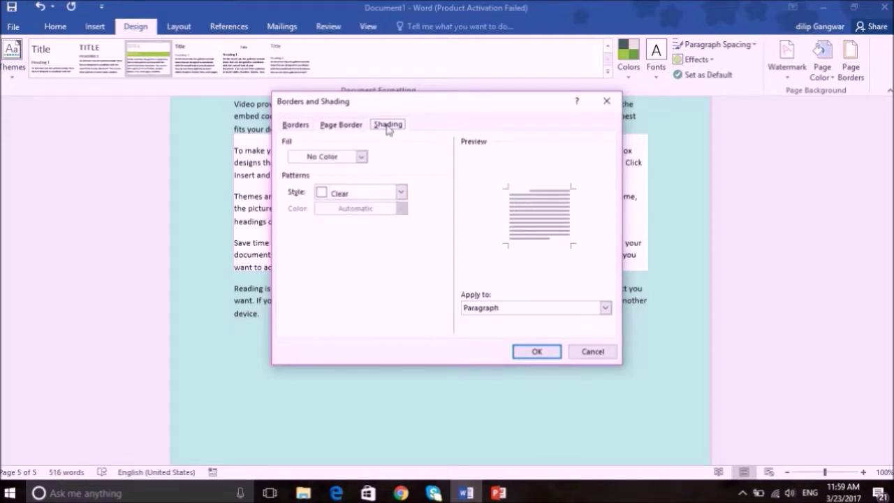
pyautogui.click(294, 124)
pyautogui.click(353, 126)
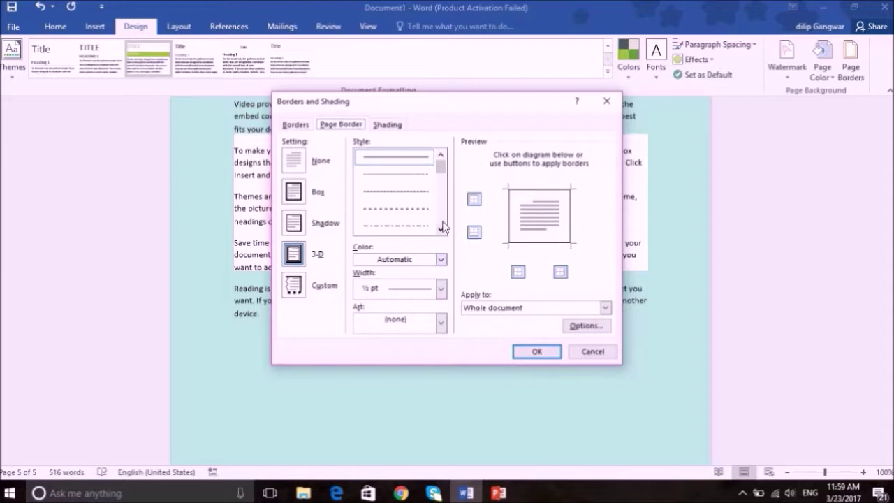
pyautogui.scroll(-2, 443, 227)
pyautogui.click(395, 225)
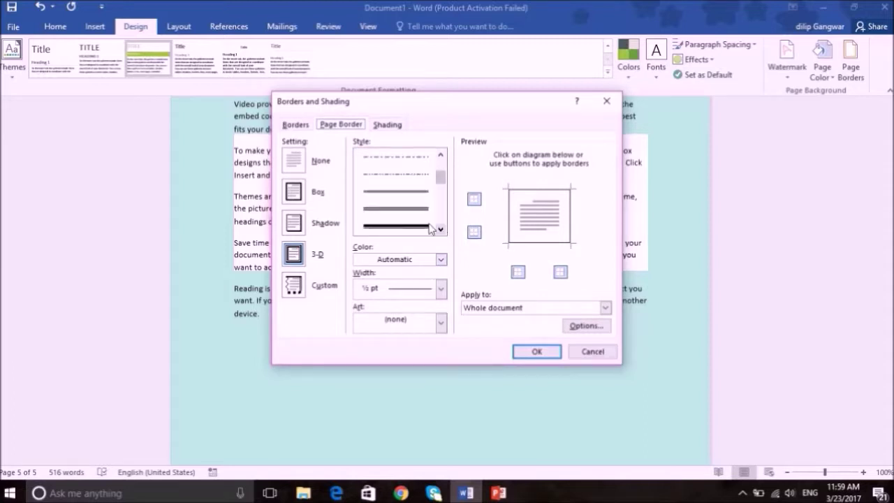
pyautogui.click(548, 353)
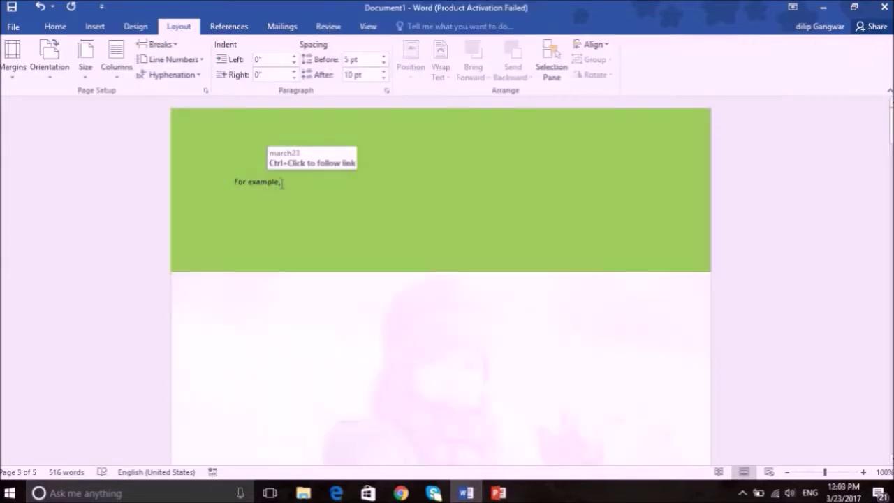
# - Delete the leftover "For example," text and insert five =rand() sample paragraphs
pyautogui.click(156, 183)
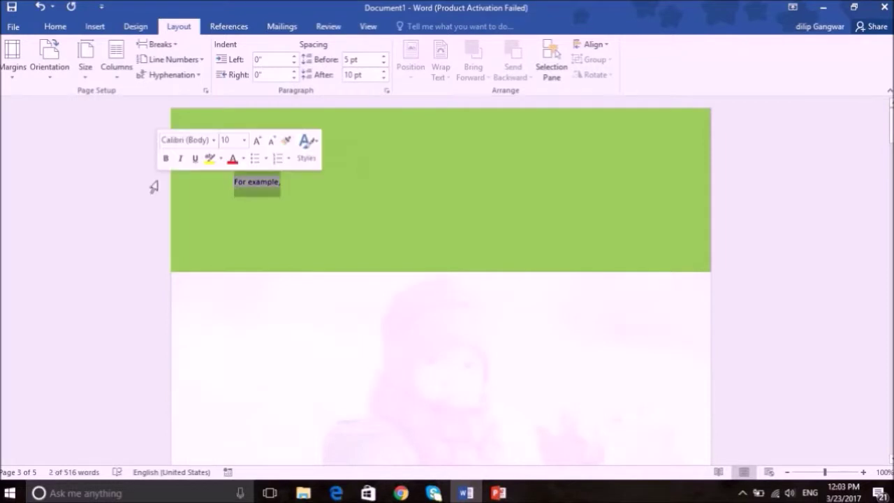
pyautogui.press('Delete')
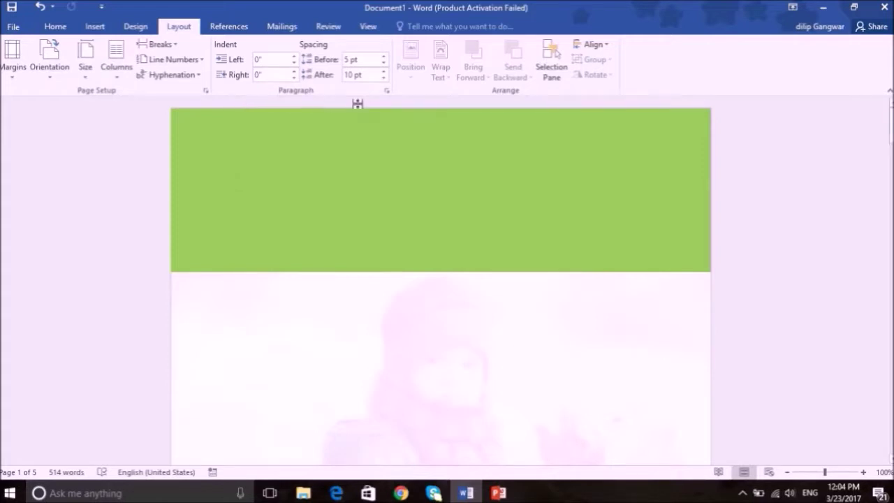
pyautogui.click(341, 299)
pyautogui.write('an')
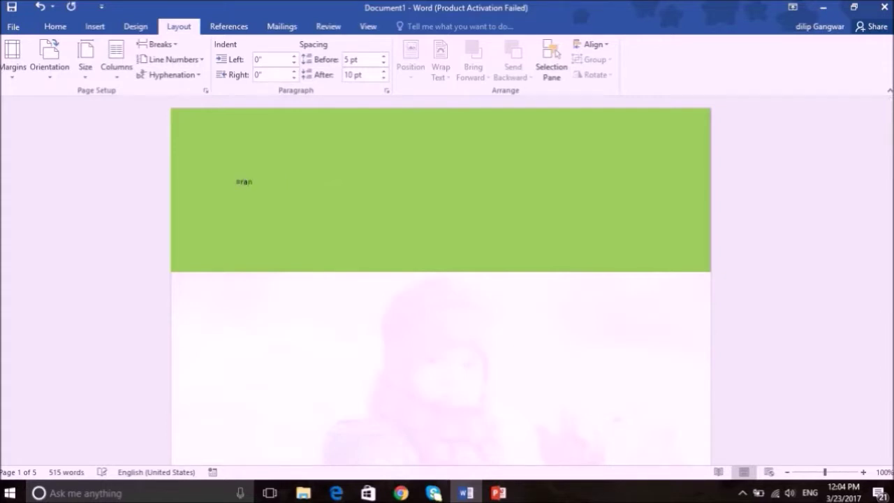
pyautogui.write('()')
pyautogui.press('Return')
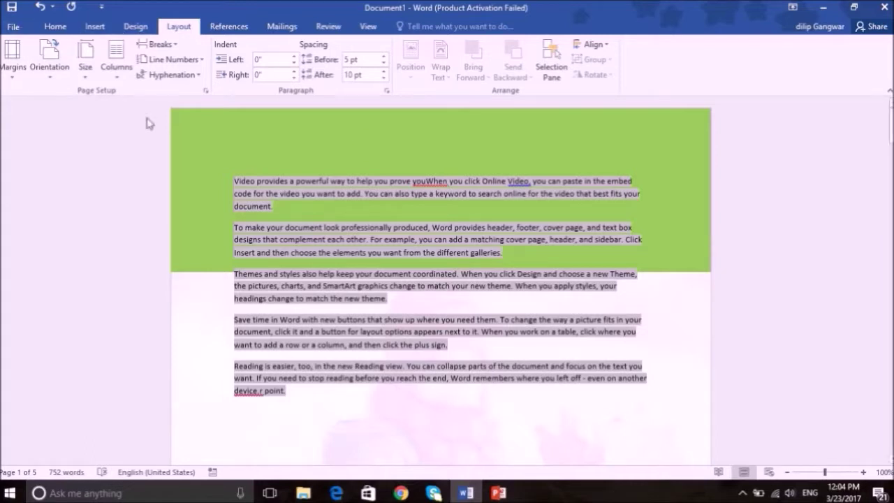
# - Set all the document text to 20 pt
pyautogui.hotkey('ctrl', 'a')
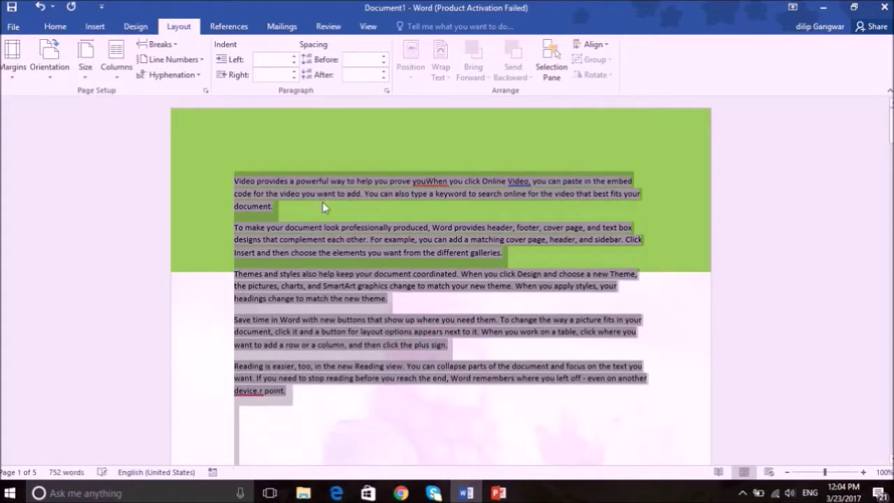
pyautogui.click(55, 28)
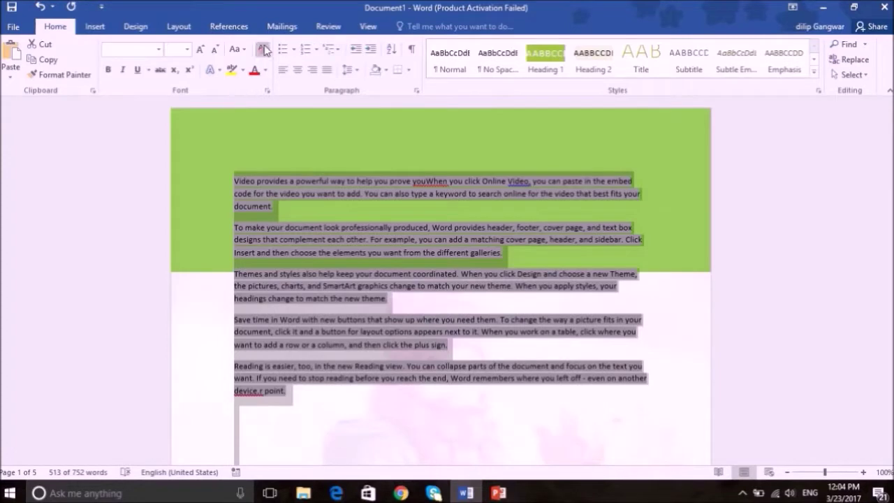
pyautogui.click(187, 50)
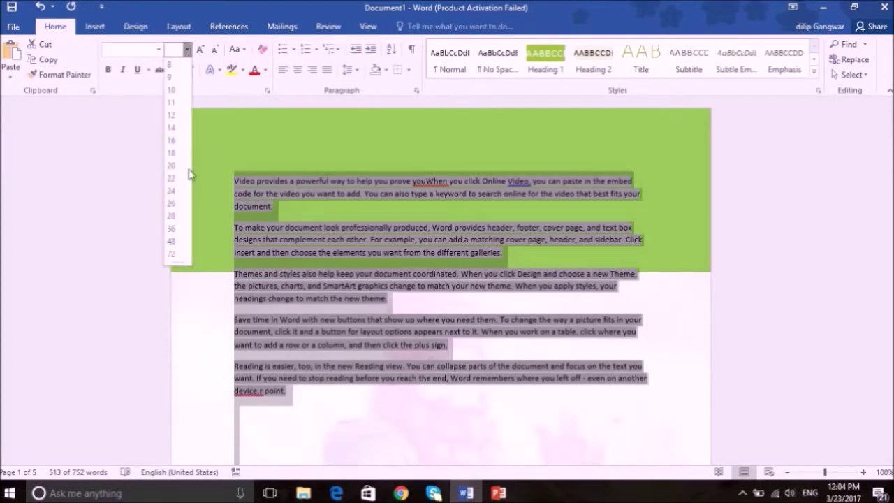
pyautogui.click(177, 169)
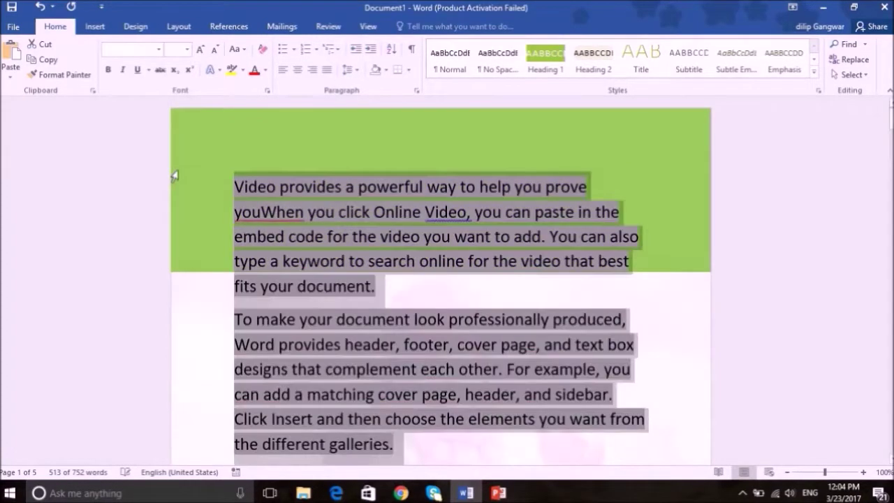
# - Return to the Layout tab and show the margin presets
pyautogui.click(15, 28)
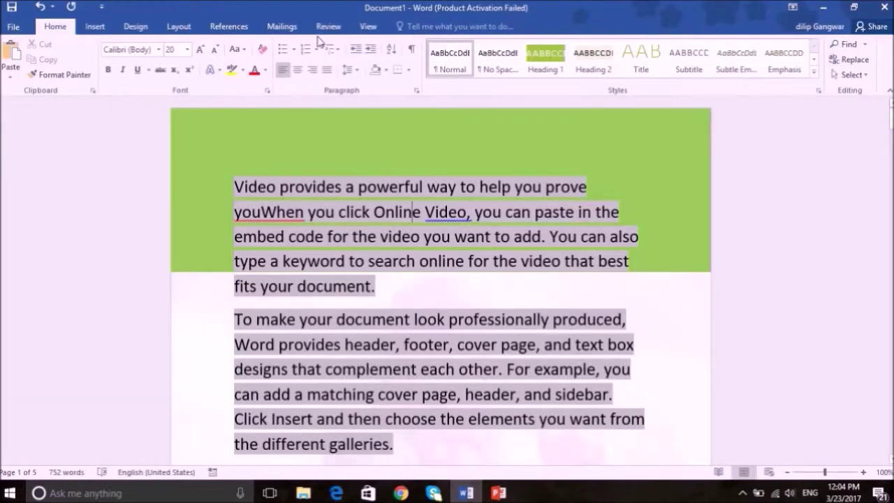
pyautogui.click(178, 27)
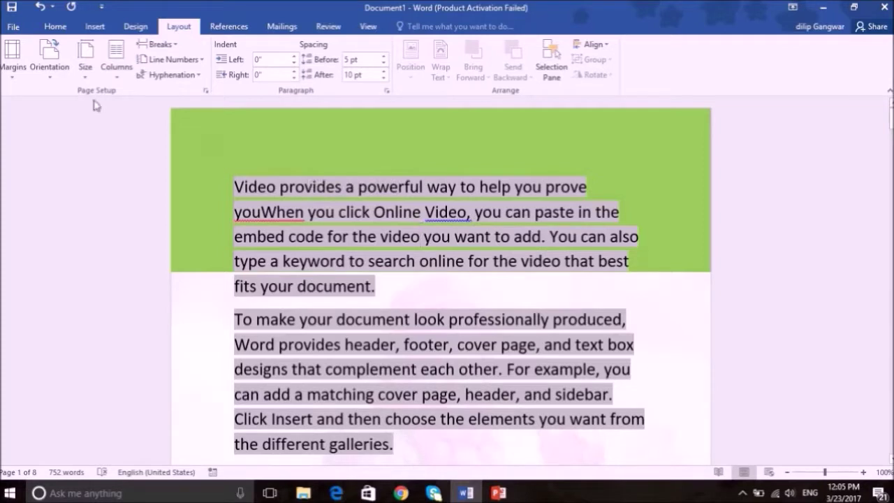
pyautogui.click(12, 73)
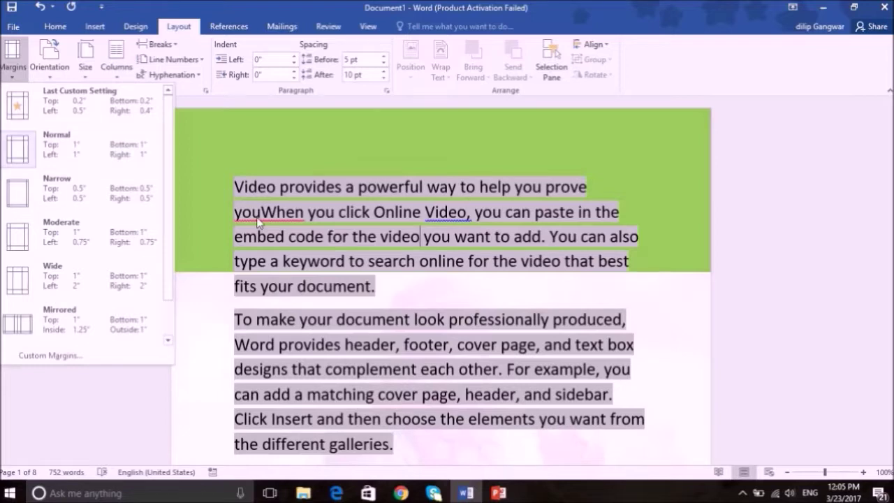
# - Enter custom margins: 1.4" top, 1.3" left, 0.5" bottom, 0.3" right
pyautogui.click(200, 193)
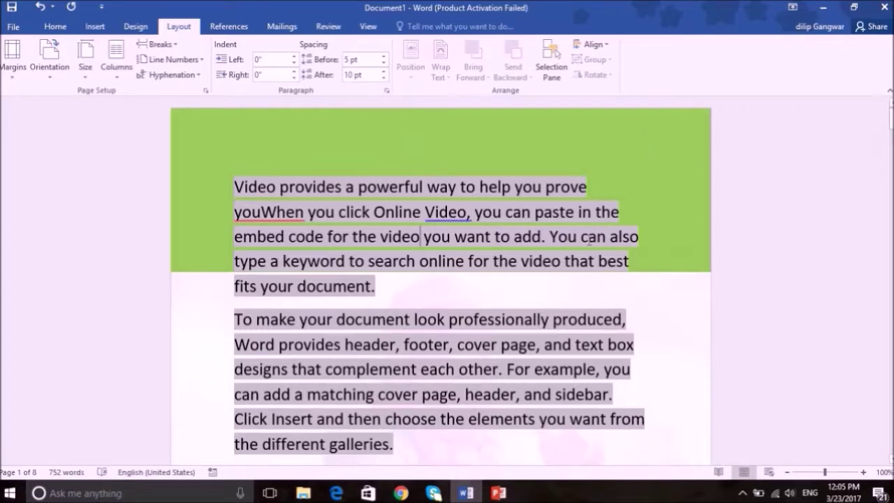
pyautogui.click(12, 76)
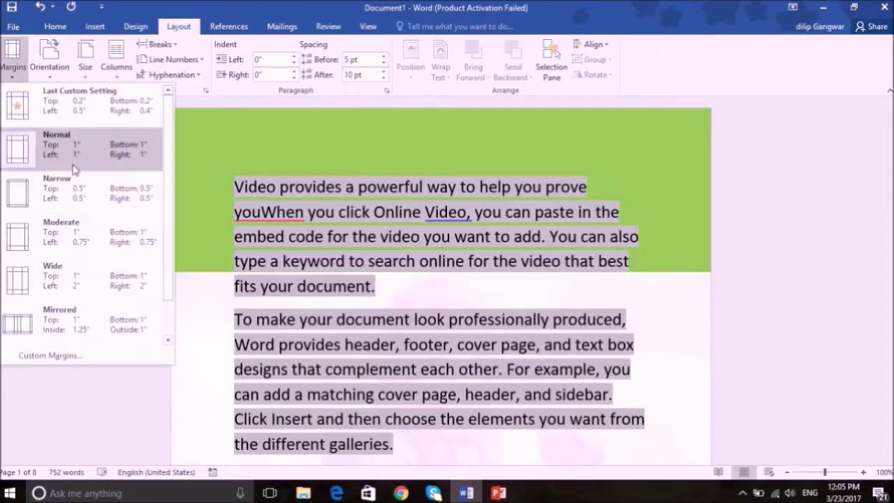
pyautogui.click(59, 357)
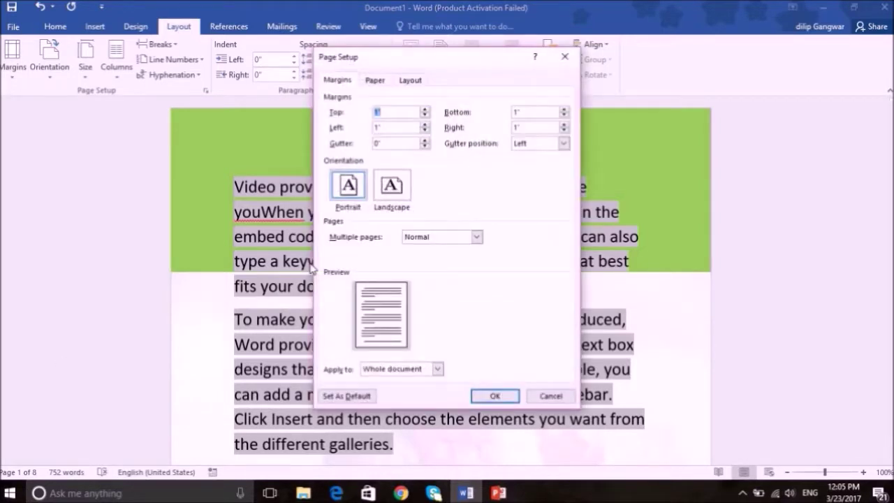
pyautogui.click(424, 109)
pyautogui.click(424, 110)
pyautogui.click(425, 110)
pyautogui.click(425, 110)
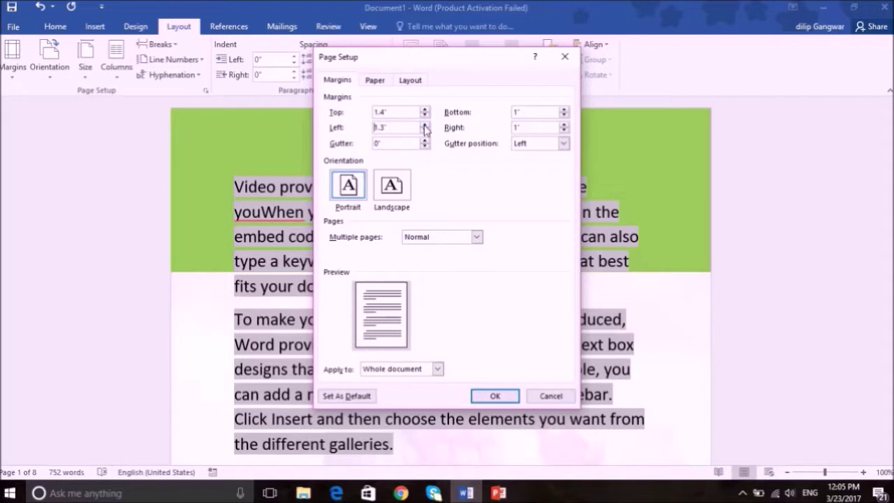
pyautogui.click(563, 116)
pyautogui.click(563, 131)
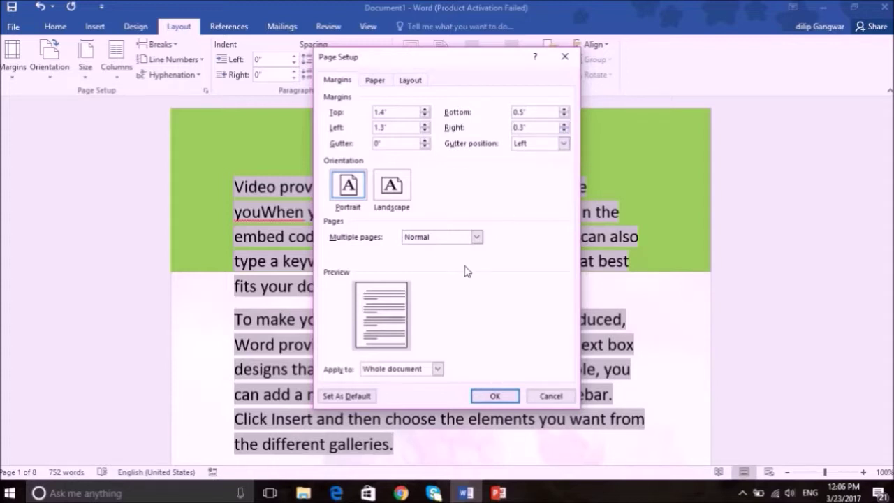
# - Preview landscape, return to portrait, and apply the new margins
pyautogui.click(393, 187)
pyautogui.click(356, 190)
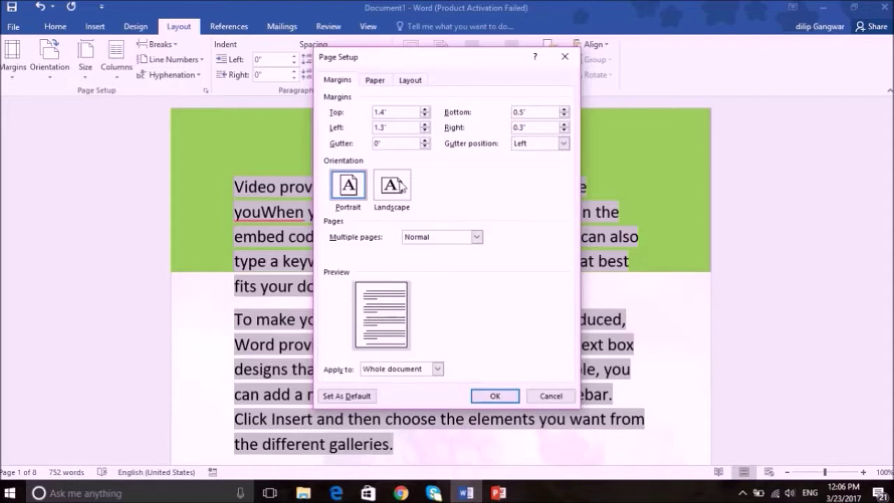
pyautogui.click(401, 185)
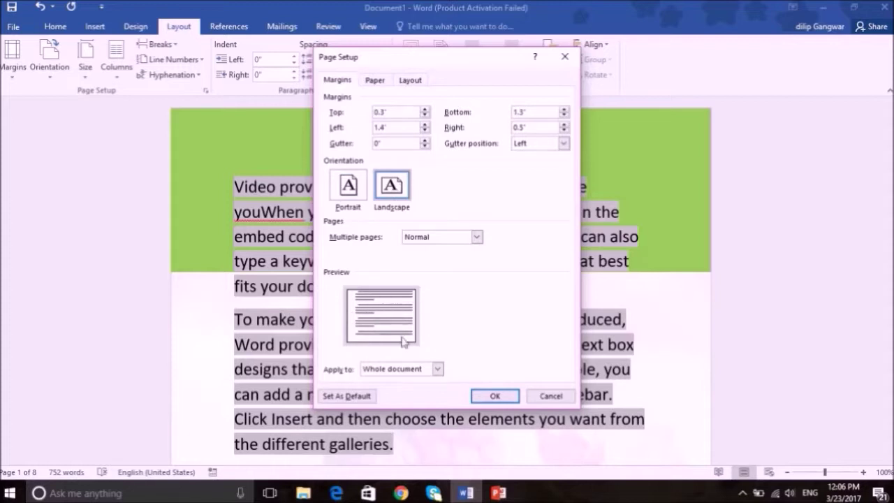
pyautogui.click(361, 185)
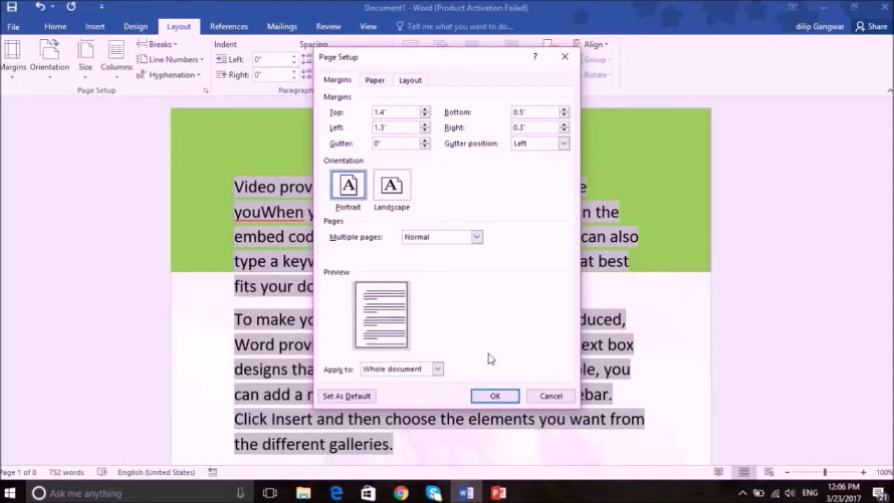
pyautogui.click(505, 392)
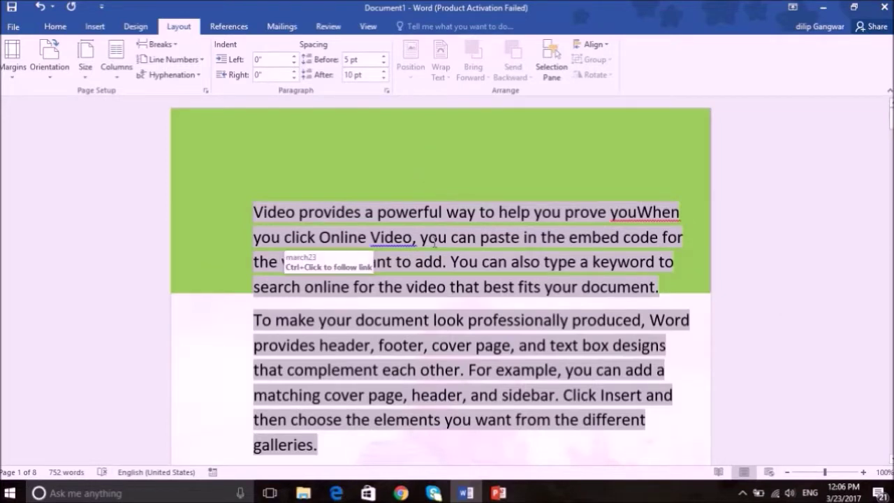
# - Check Document2's custom margin settings and close Page Setup without changes
pyautogui.click(14, 77)
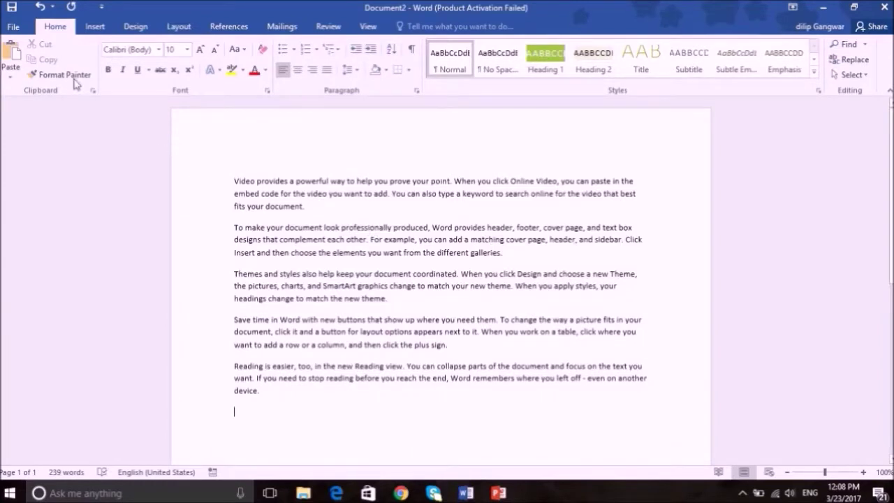
pyautogui.click(179, 27)
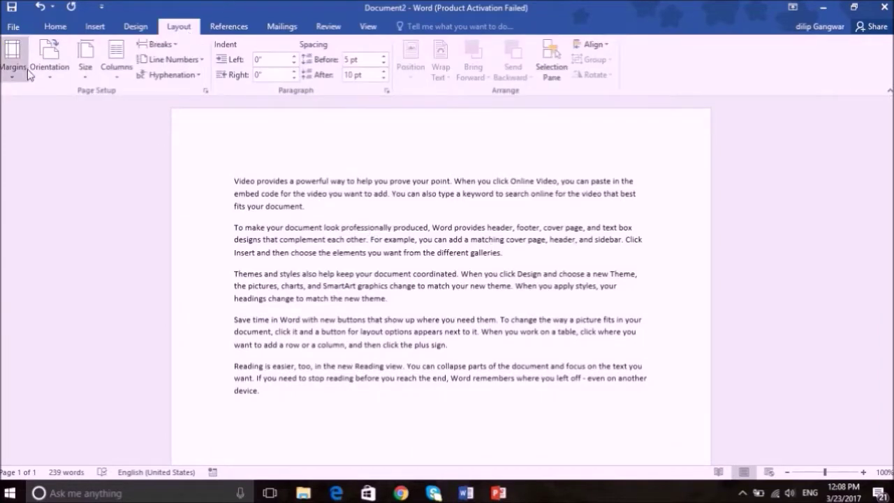
pyautogui.click(13, 78)
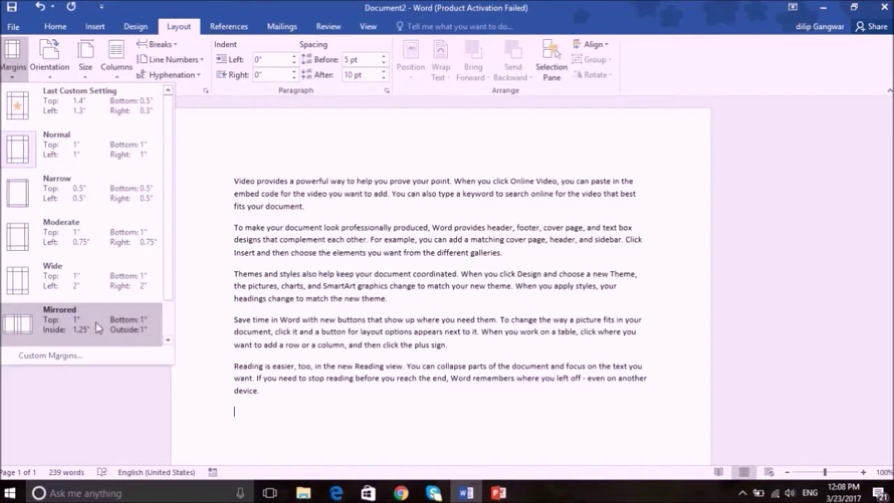
pyautogui.click(83, 356)
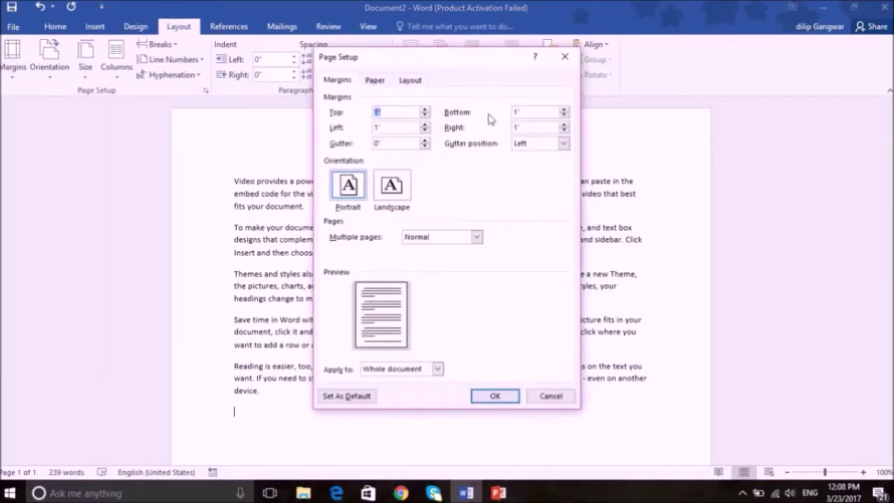
pyautogui.click(565, 56)
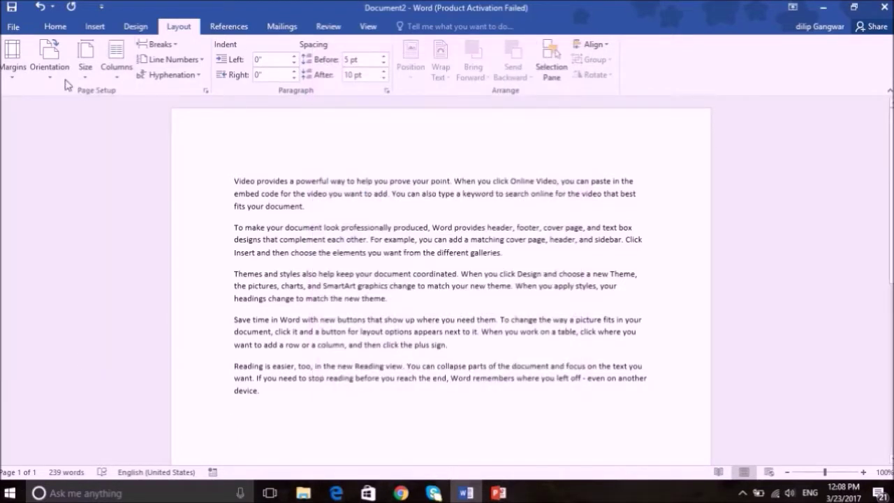
# - Turn Document2's page to landscape, then back to portrait
pyautogui.click(50, 63)
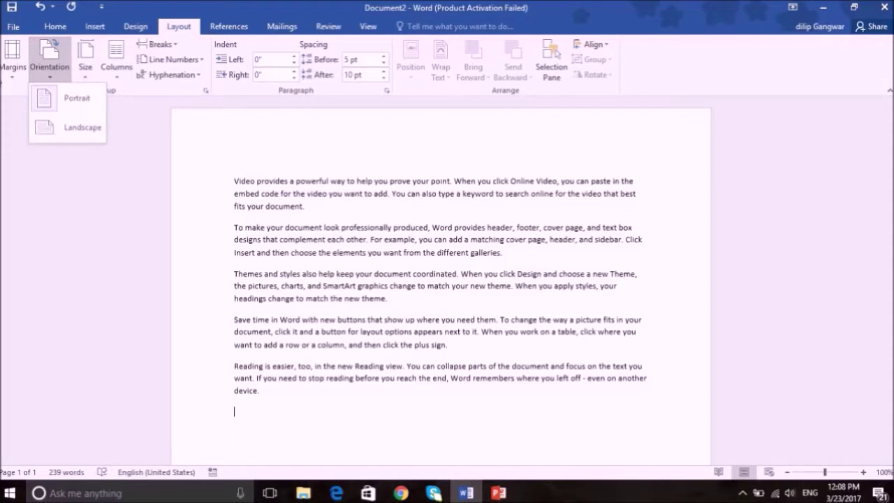
pyautogui.click(12, 81)
pyautogui.click(49, 79)
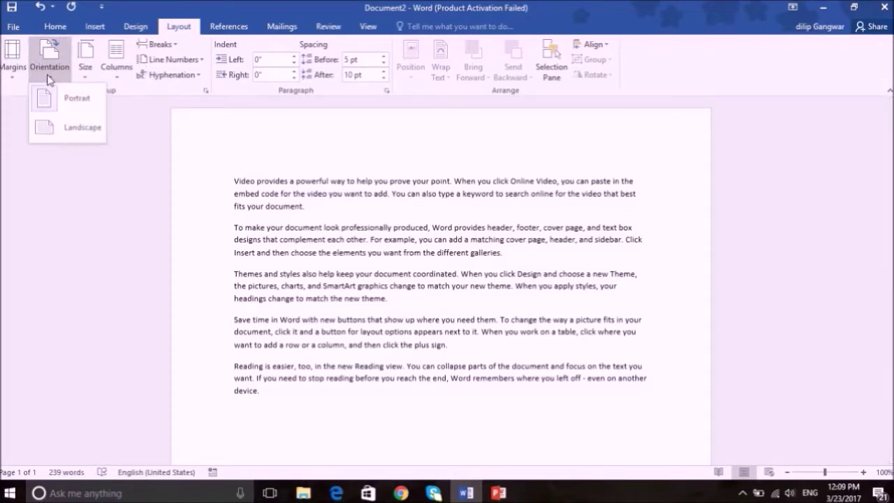
pyautogui.click(82, 130)
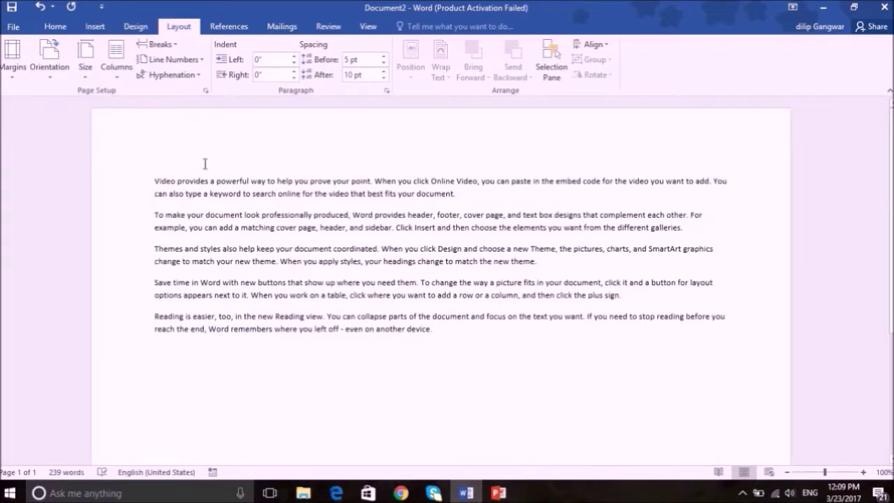
pyautogui.click(48, 77)
pyautogui.click(69, 98)
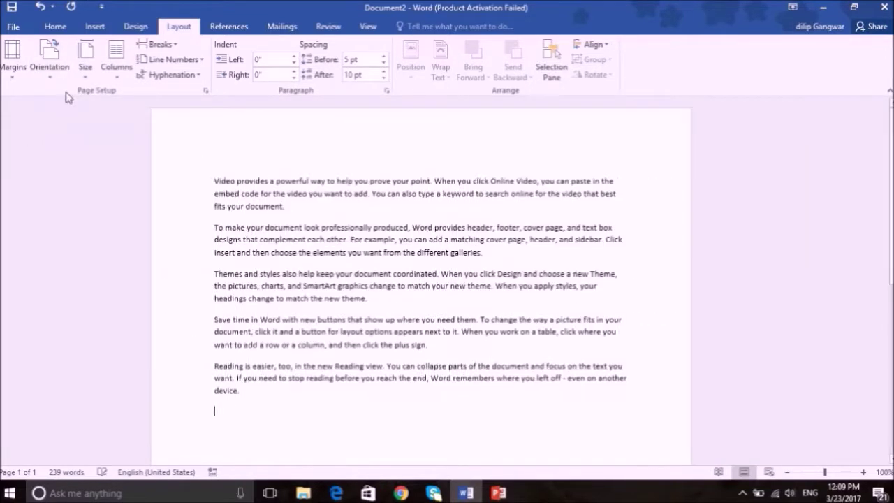
# - Change the paper size to A4, try 8.5 x 13, then return to A4
pyautogui.click(85, 70)
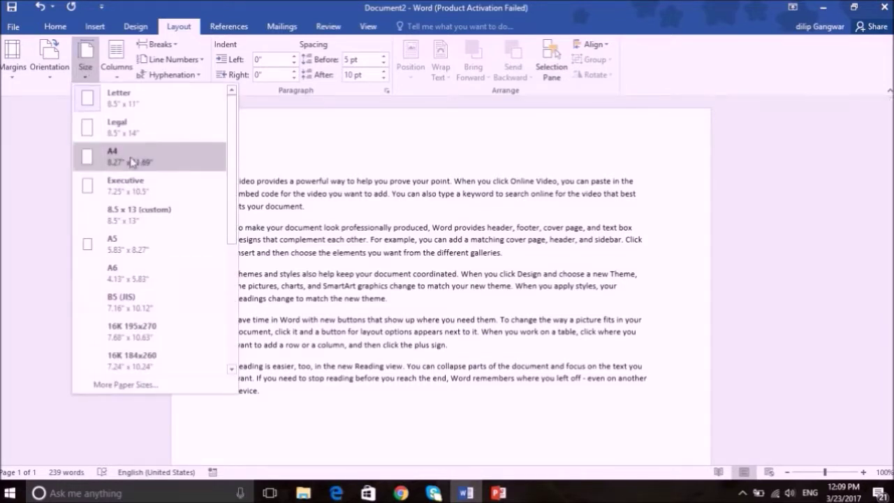
pyautogui.click(134, 161)
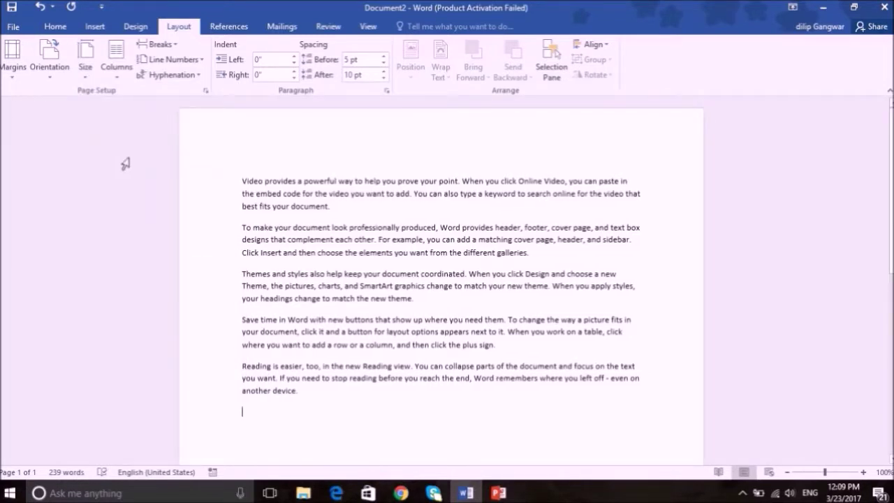
pyautogui.click(88, 78)
pyautogui.click(130, 212)
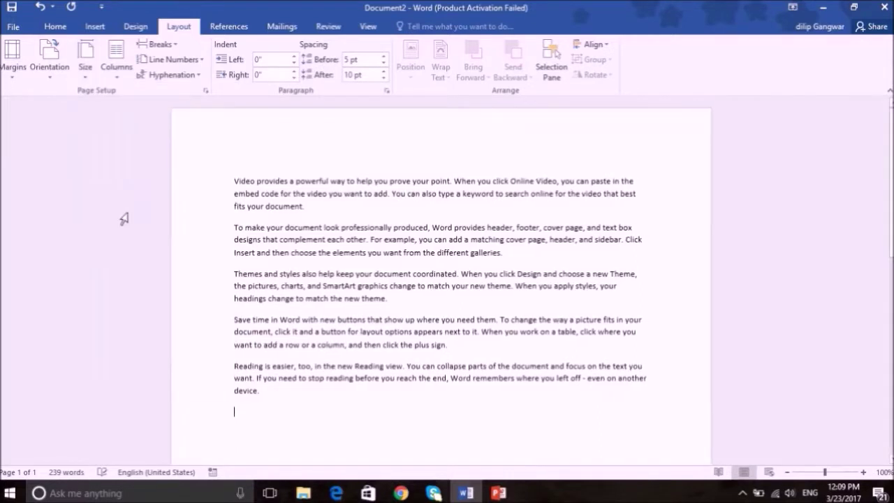
pyautogui.click(85, 78)
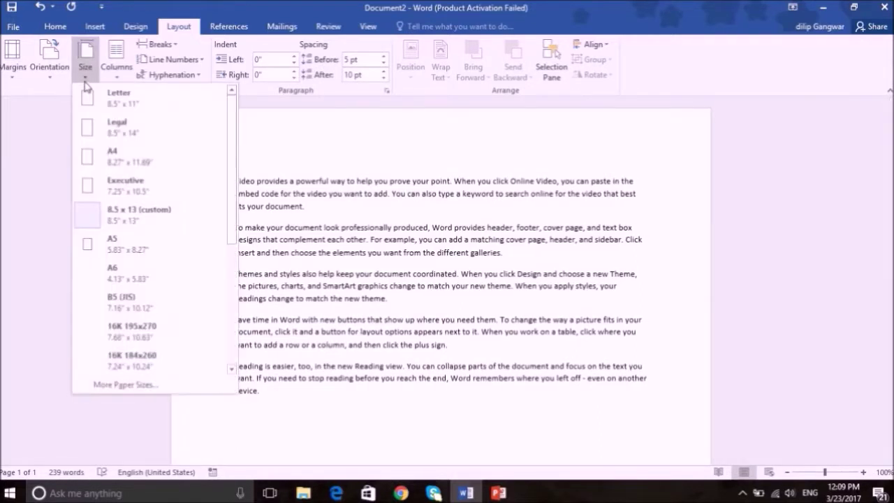
pyautogui.click(145, 160)
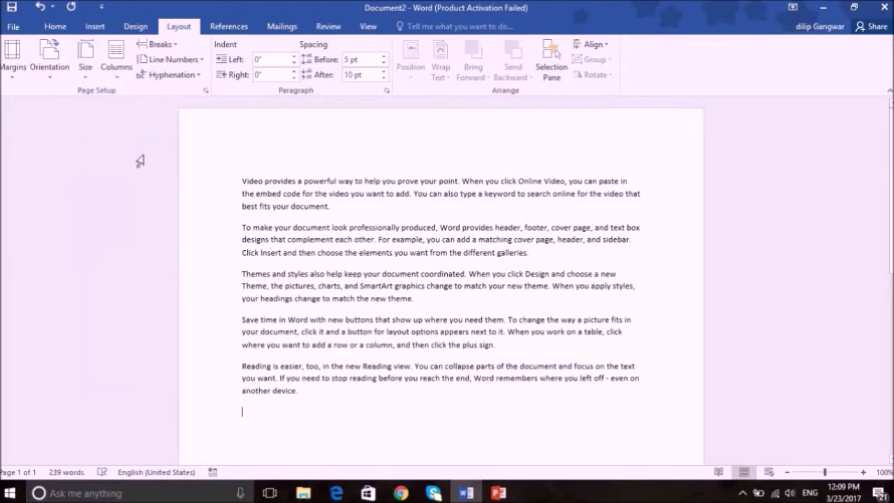
pyautogui.click(117, 70)
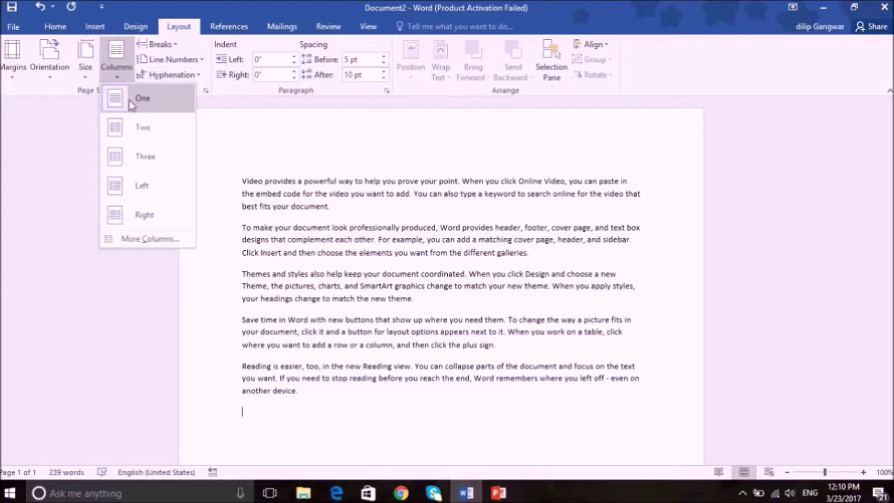
# - Split the text into two columns with added blank paragraphs, then switch to three columns
pyautogui.click(133, 129)
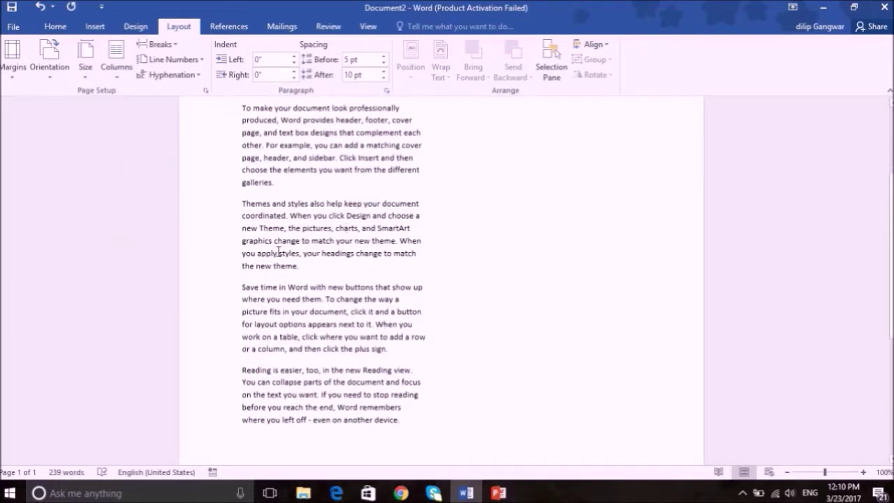
pyautogui.press('Return')
pyautogui.press('Return')
pyautogui.press('Return')
pyautogui.press('Return')
pyautogui.press('Return')
pyautogui.press('Return')
pyautogui.press('Return')
pyautogui.press('Return')
pyautogui.press('Return')
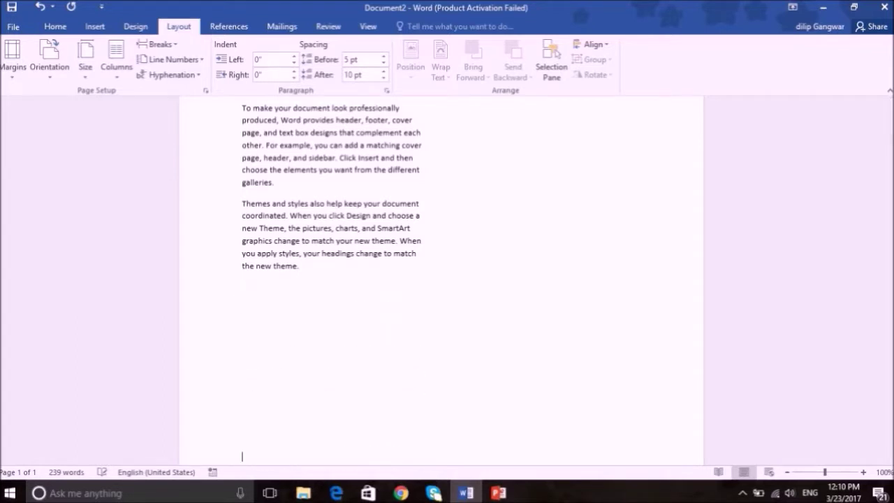
pyautogui.press('Return')
pyautogui.press('Return')
pyautogui.press('Return')
pyautogui.press('Return')
pyautogui.press('Return')
pyautogui.press('Return')
pyautogui.press('Return')
pyautogui.press('Return')
pyautogui.press('Return')
pyautogui.press('Return')
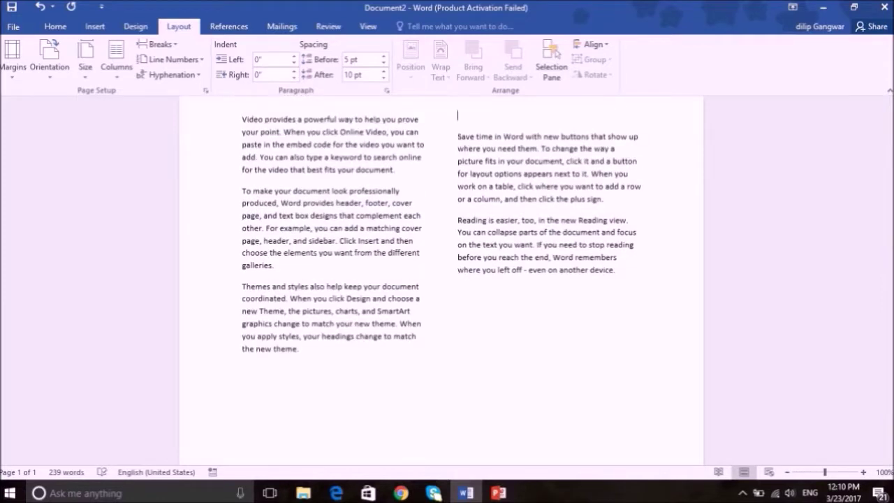
pyautogui.click(116, 64)
pyautogui.click(157, 168)
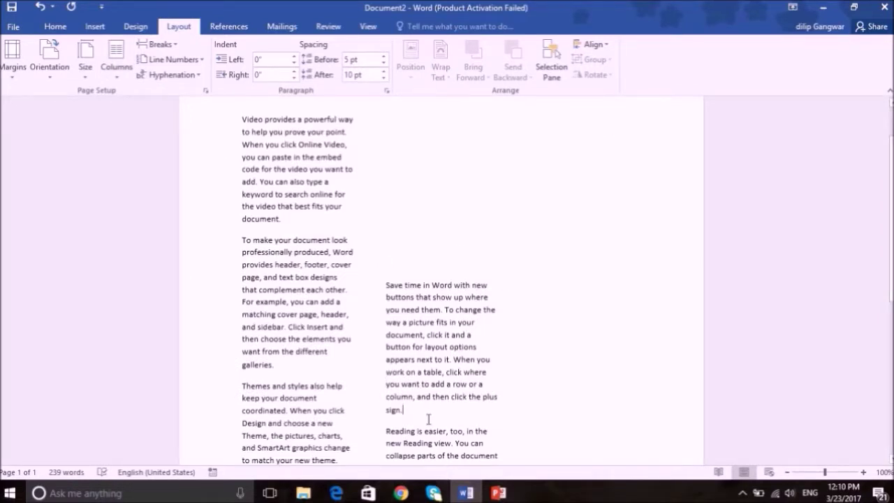
# - Push 'Reading is easier' down with blank paragraphs, then restore a single full-width column
pyautogui.press('Return')
pyautogui.press('Return')
pyautogui.press('Return')
pyautogui.press('Return')
pyautogui.press('Return')
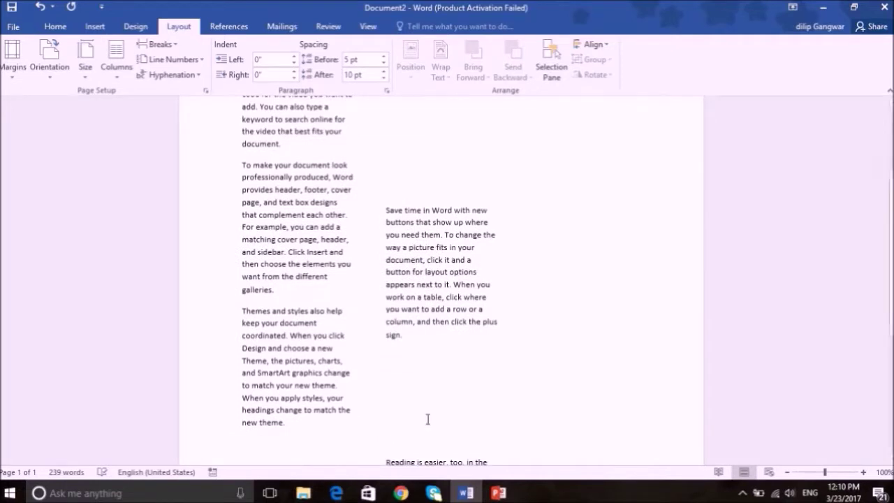
pyautogui.press('Return')
pyautogui.press('Return')
pyautogui.press('Return')
pyautogui.press('Return')
pyautogui.press('Return')
pyautogui.press('Return')
pyautogui.press('Return')
pyautogui.press('Return')
pyautogui.press('Return')
pyautogui.press('Return')
pyautogui.press('Return')
pyautogui.press('Return')
pyautogui.press('Return')
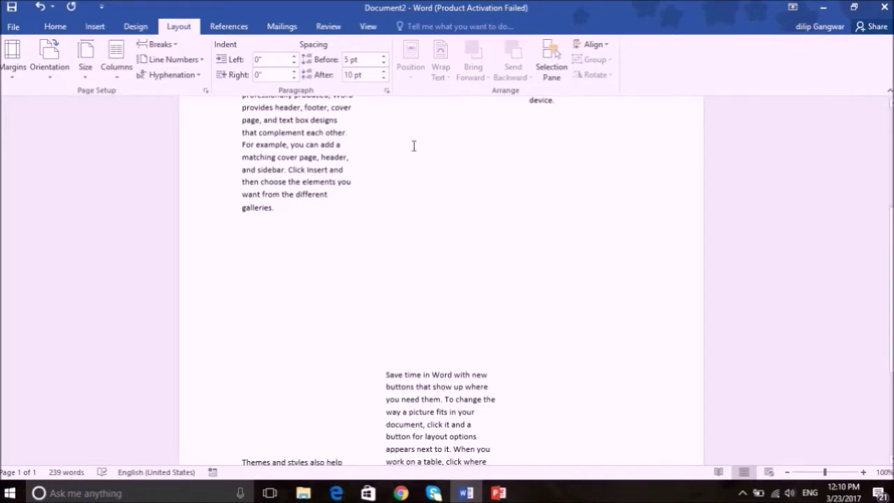
pyautogui.press('Up')
pyautogui.press('Up')
pyautogui.press('Up')
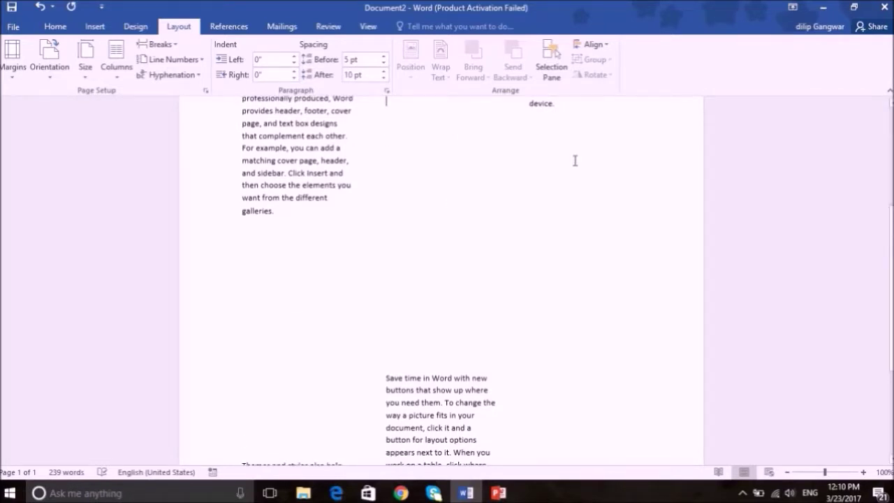
pyautogui.press('Up')
pyautogui.press('Up')
pyautogui.press('Up')
pyautogui.press('Up')
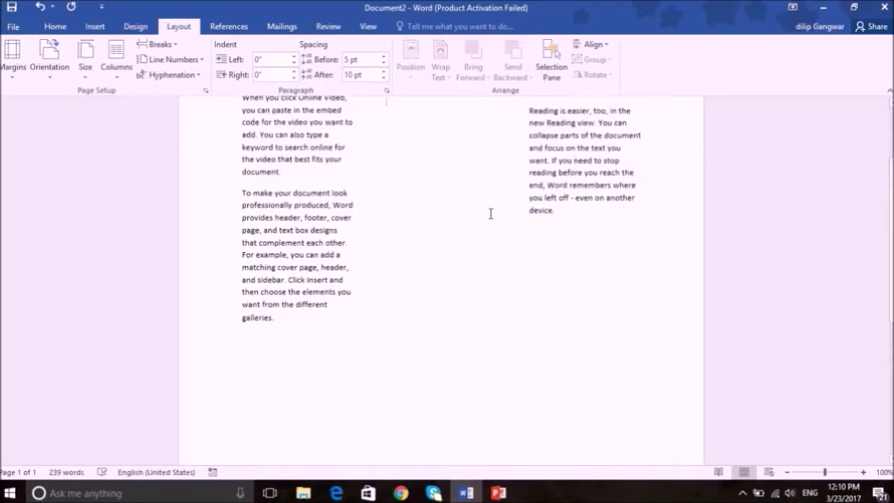
pyautogui.click(115, 70)
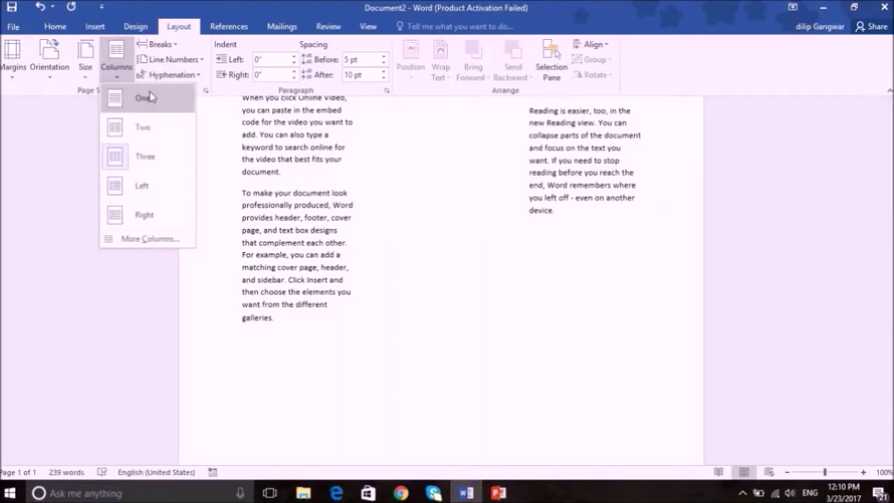
pyautogui.click(148, 98)
pyautogui.moveTo(890, 216); pyautogui.dragTo(891, 199)
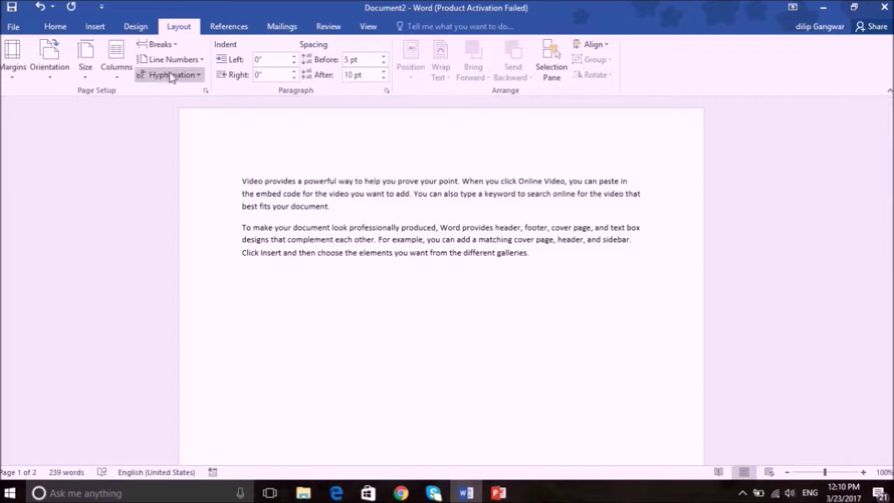
# - Insert a page break after the first paragraph, then delete it again
pyautogui.click(159, 44)
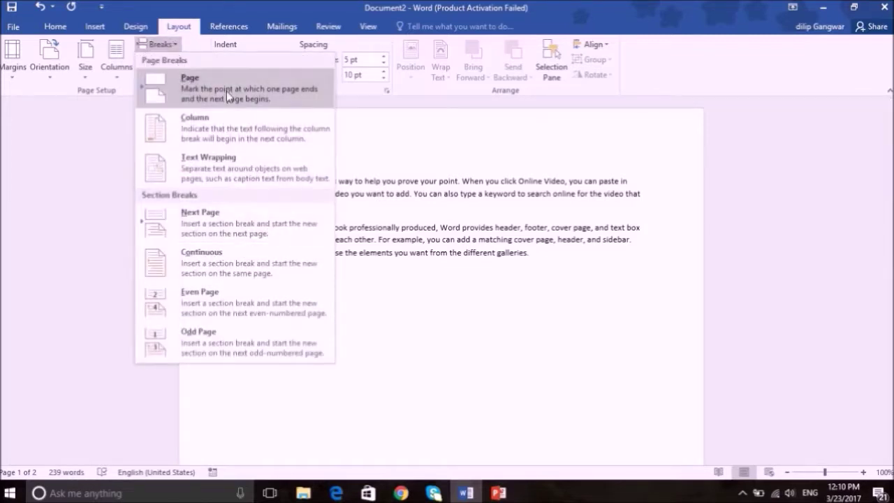
pyautogui.click(456, 263)
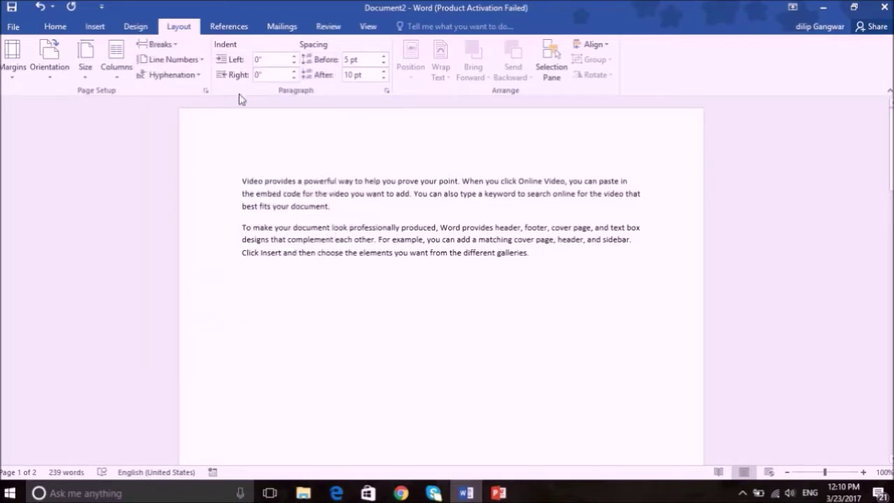
pyautogui.click(166, 45)
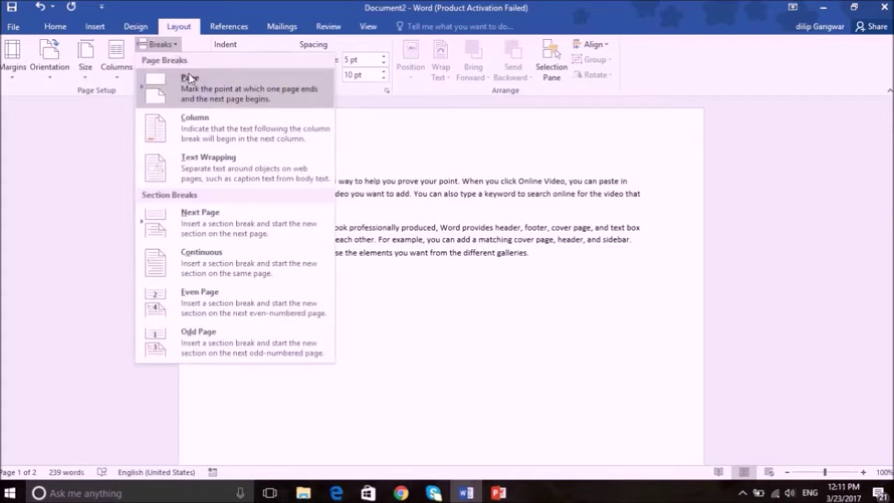
pyautogui.click(215, 102)
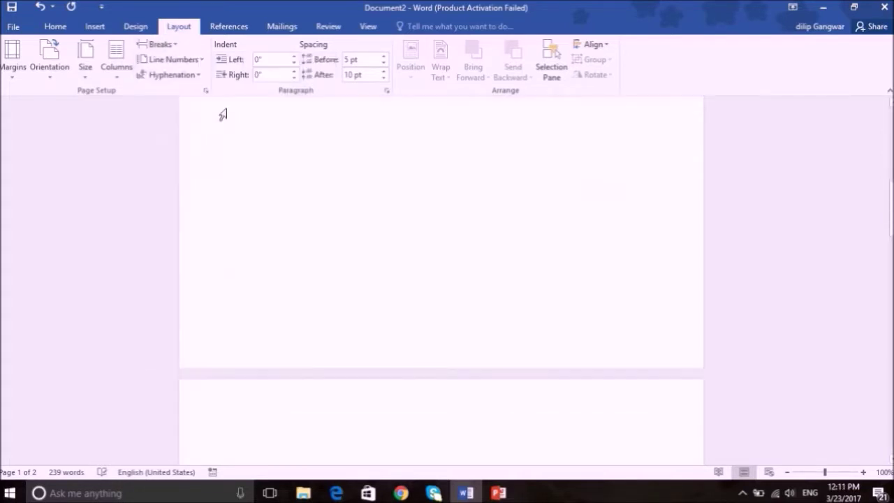
pyautogui.scroll(3, 531, 238)
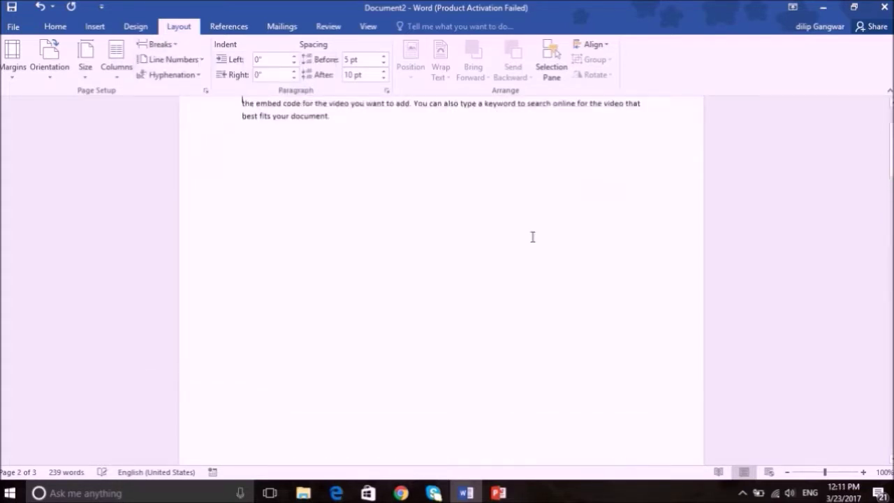
pyautogui.scroll(1, 532, 237)
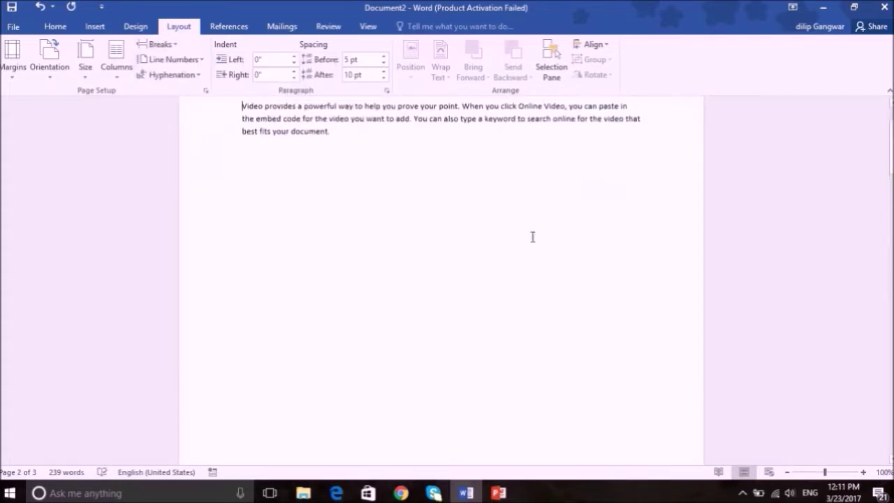
pyautogui.click(178, 44)
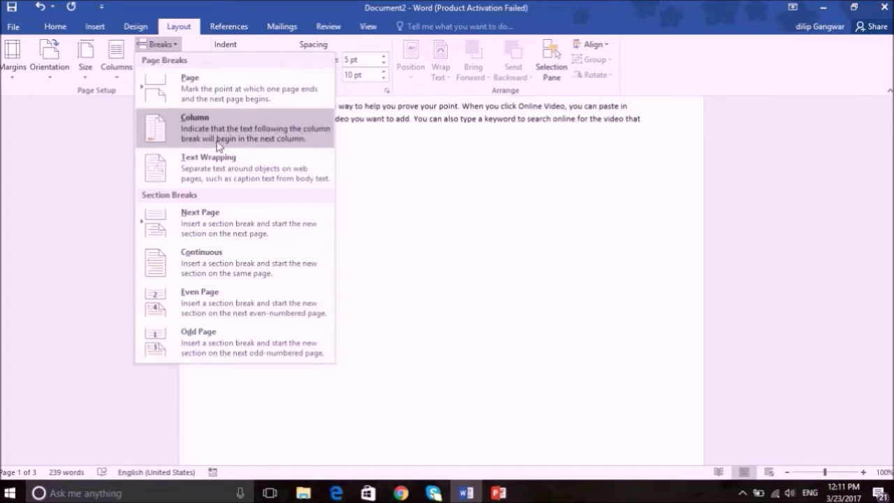
pyautogui.click(440, 157)
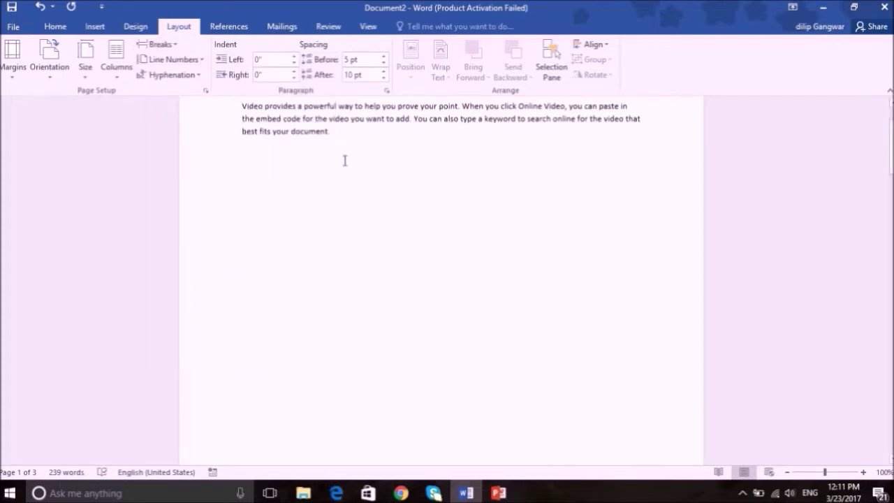
pyautogui.press('Delete')
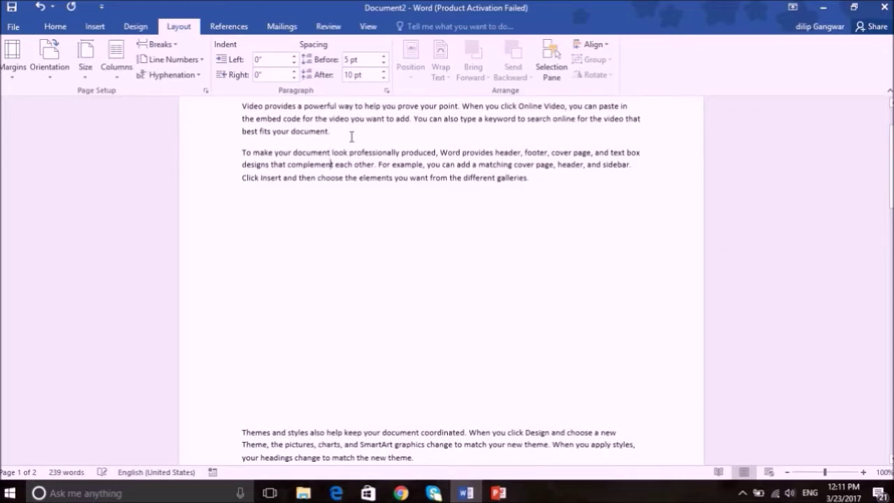
pyautogui.press('Delete')
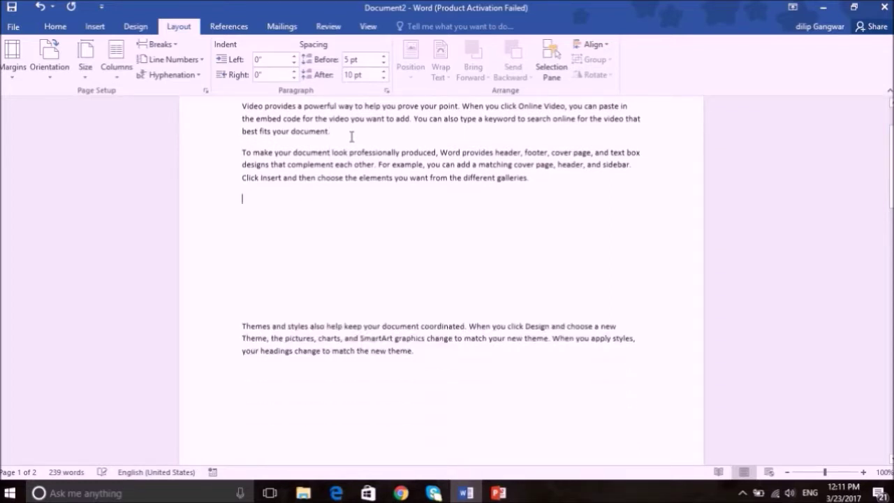
# - Split the text into three columns, checking the Breaks list for a column break
pyautogui.click(118, 78)
pyautogui.click(144, 160)
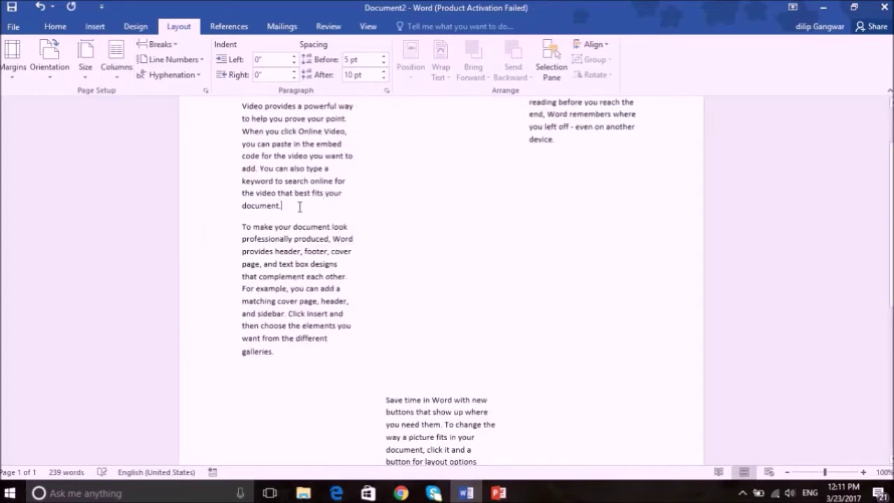
pyautogui.click(176, 45)
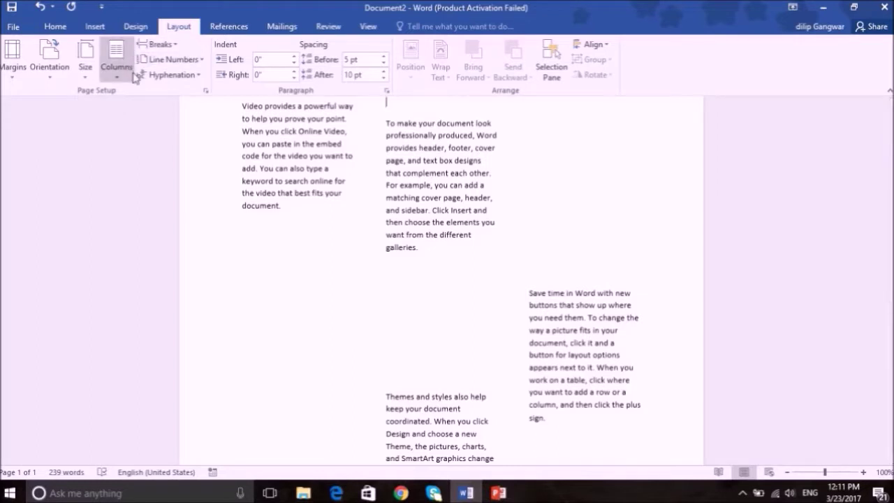
pyautogui.click(177, 46)
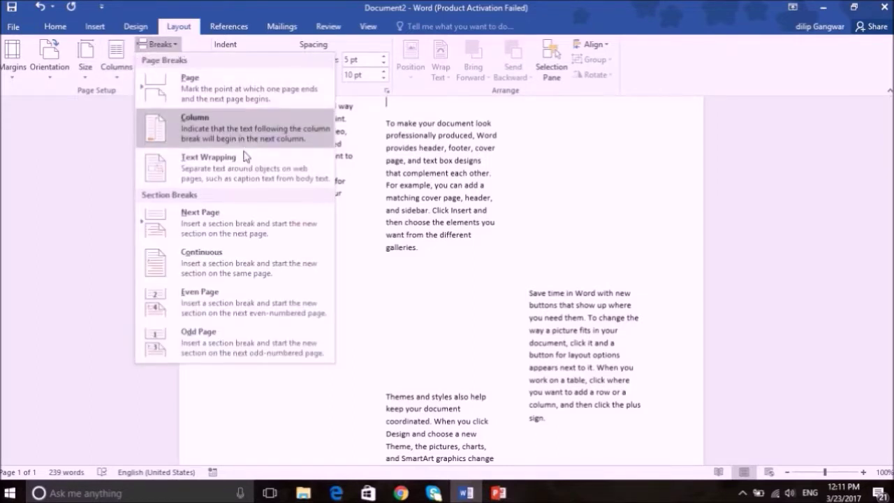
pyautogui.click(465, 206)
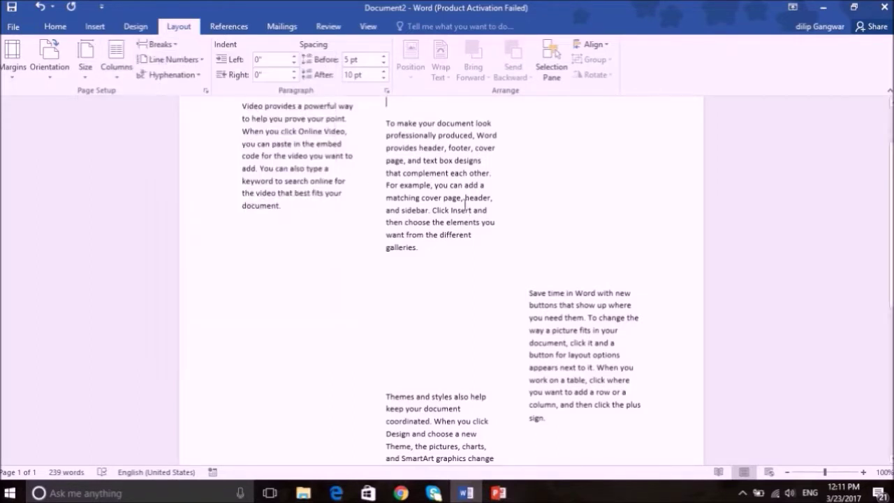
pyautogui.click(202, 62)
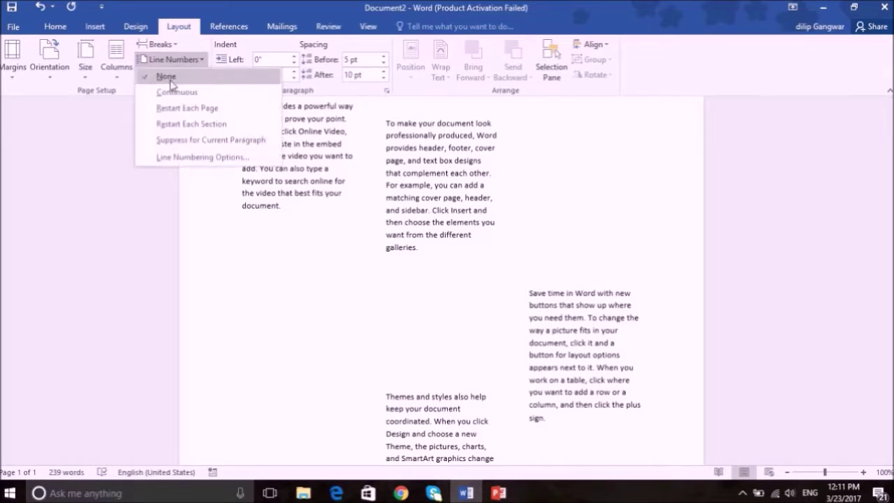
# - Number lines continuously and return the text to a single column
pyautogui.click(166, 76)
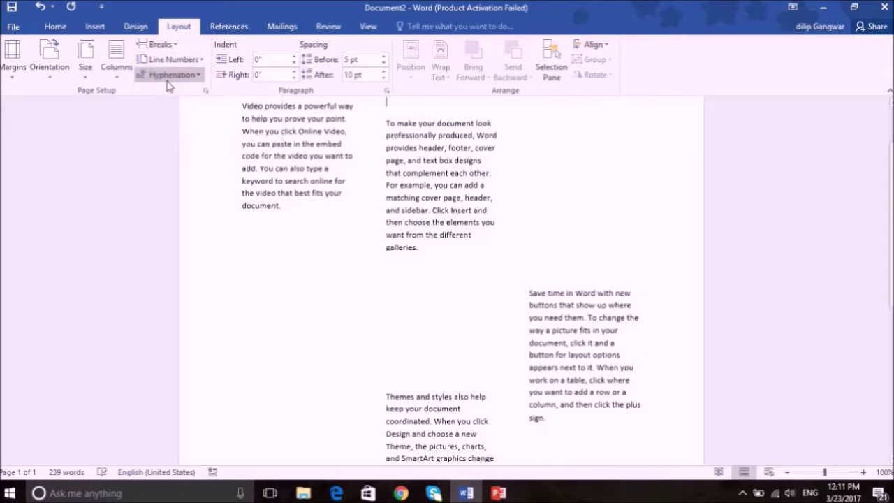
pyautogui.click(199, 64)
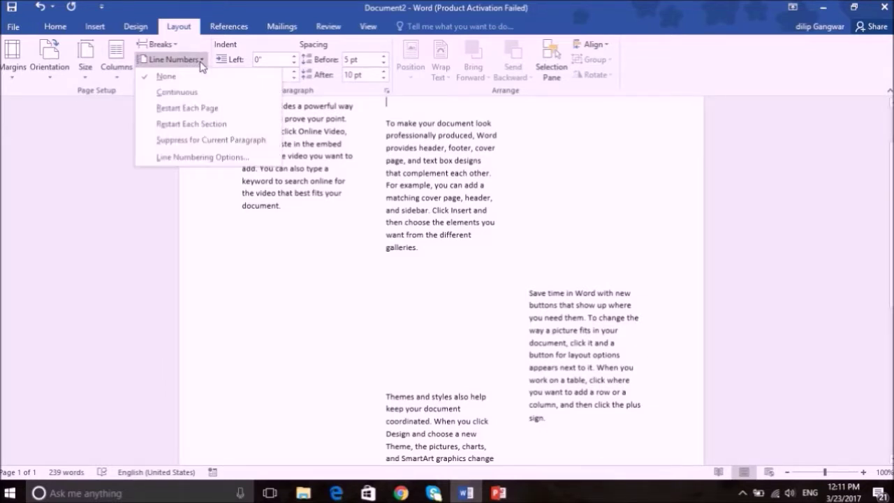
pyautogui.click(179, 91)
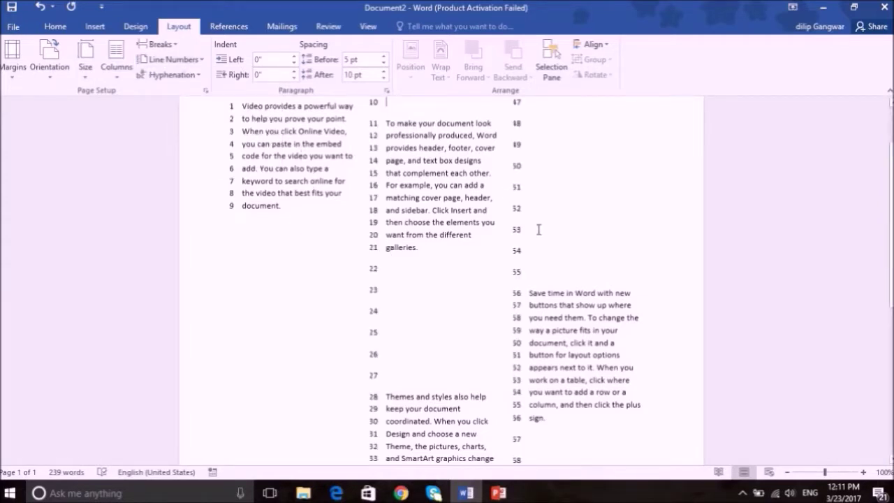
pyautogui.click(124, 74)
pyautogui.click(142, 98)
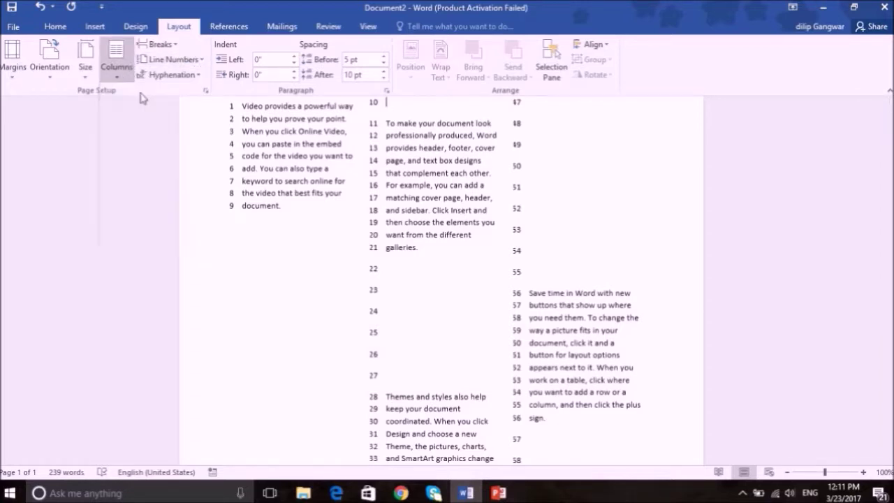
# - Remove the page break after the first paragraph and move back to the top
pyautogui.scroll(1, 369, 201)
pyautogui.press('Down')
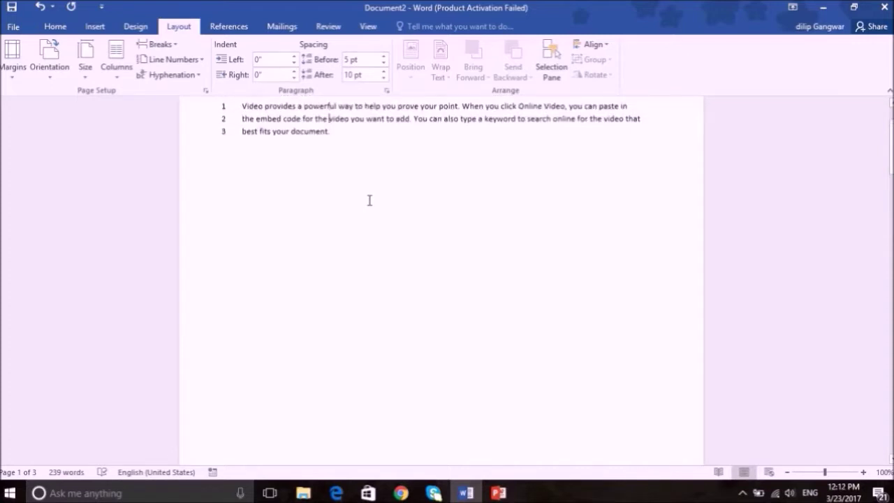
pyautogui.press('Down')
pyautogui.press('Down')
pyautogui.press('Down')
pyautogui.press('Delete')
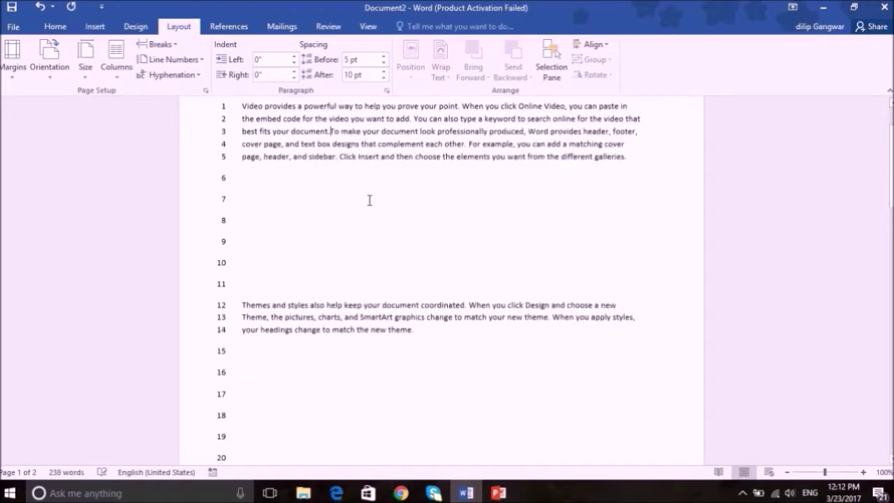
pyautogui.press('Down')
pyautogui.press('Down')
pyautogui.press('Down')
pyautogui.press('Down')
pyautogui.press('Down')
pyautogui.press('Down')
pyautogui.press('Down')
pyautogui.press('Down')
pyautogui.press('Down')
pyautogui.press('Down')
pyautogui.press('Down')
pyautogui.press('Down')
pyautogui.press('Down')
pyautogui.press('End')
pyautogui.press('Up')
pyautogui.press('Up')
pyautogui.press('Up')
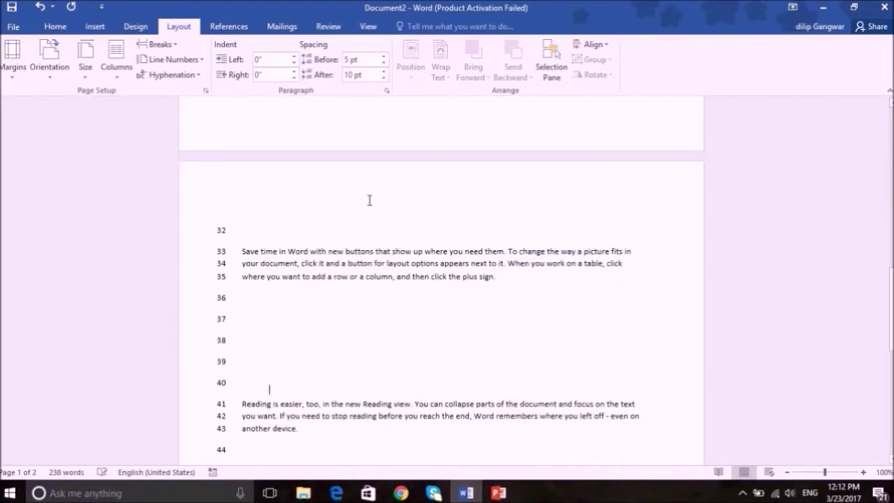
pyautogui.press('Up')
pyautogui.press('Up')
pyautogui.press('Up')
pyautogui.press('Up')
pyautogui.press('Up')
pyautogui.press('Up')
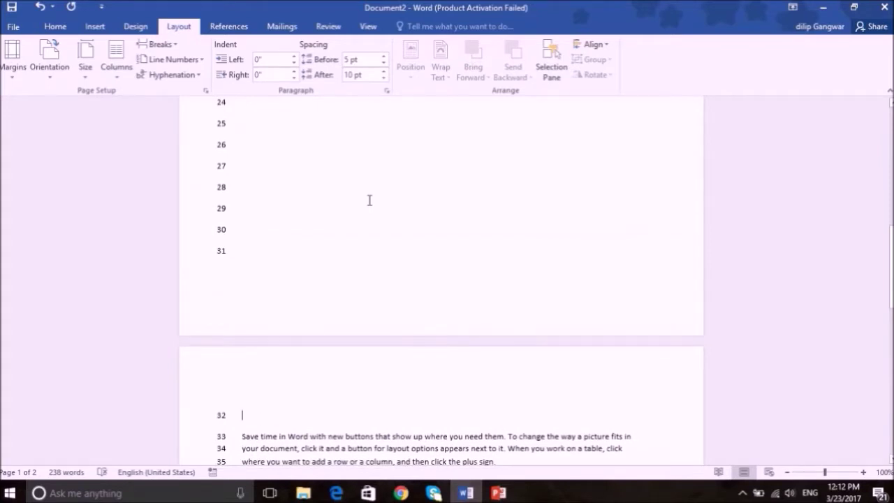
pyautogui.press('Up')
pyautogui.press('Up')
pyautogui.press('Up')
pyautogui.press('Up')
pyautogui.press('Up')
pyautogui.press('Up')
pyautogui.press('Up')
pyautogui.press('Up')
pyautogui.press('Up')
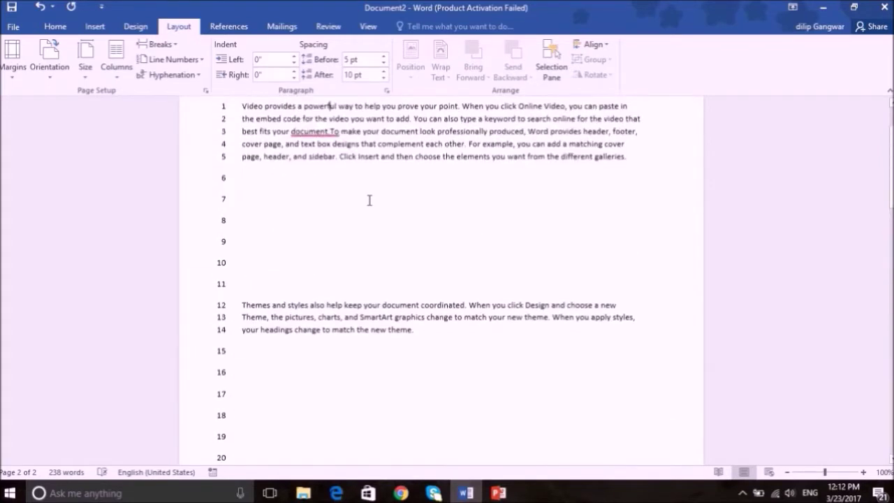
# - Restart line numbering on each page and return to the document's start
pyautogui.click(178, 46)
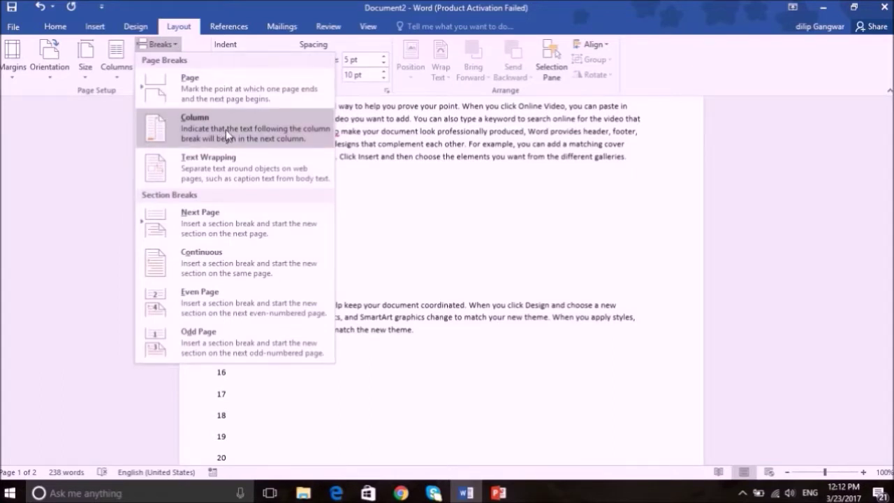
pyautogui.click(194, 50)
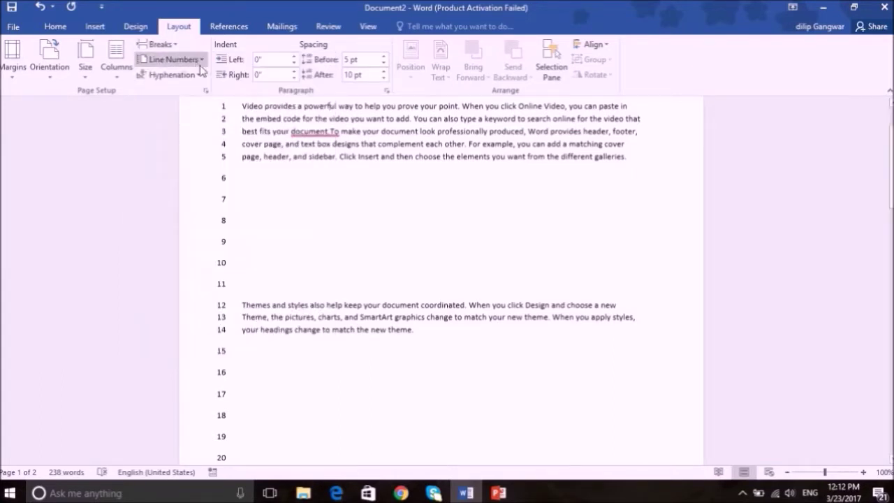
pyautogui.click(198, 62)
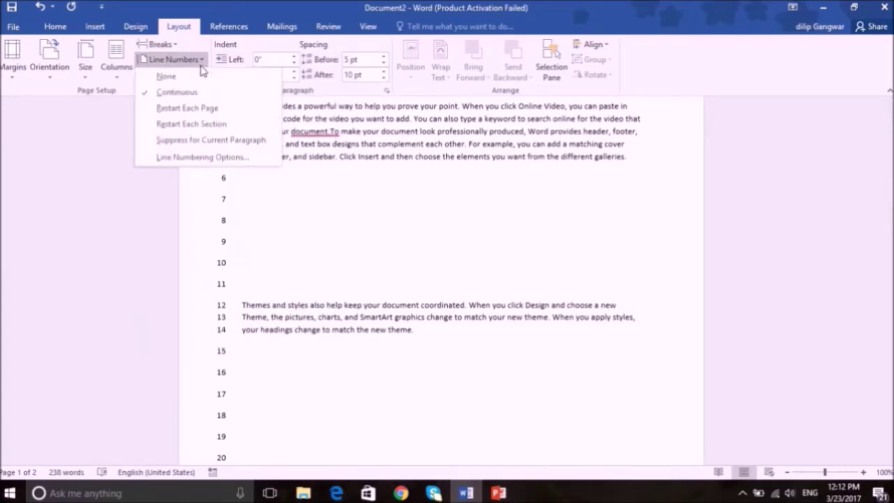
pyautogui.click(220, 112)
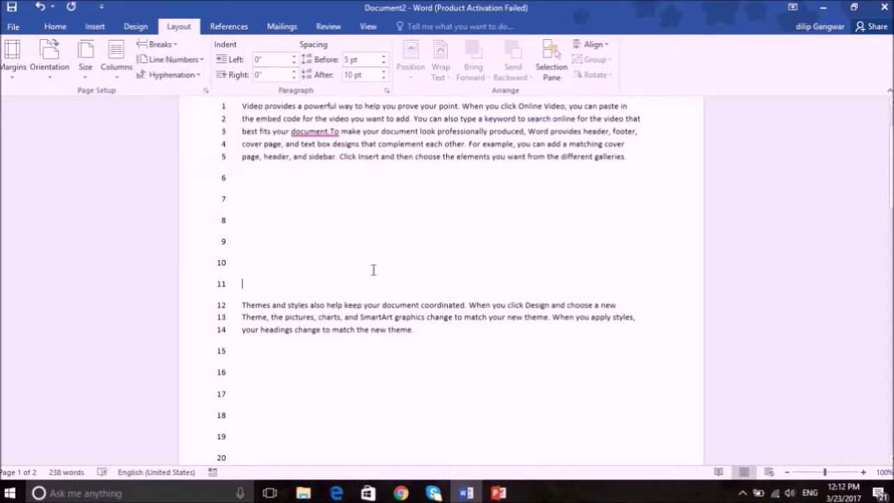
pyautogui.press('Down')
pyautogui.press('Down')
pyautogui.press('Down')
pyautogui.press('Down')
pyautogui.press('Down')
pyautogui.press('Down')
pyautogui.press('Down')
pyautogui.press('Down')
pyautogui.press('Down')
pyautogui.press('Down')
pyautogui.press('Down')
pyautogui.press('Down')
pyautogui.press('Down')
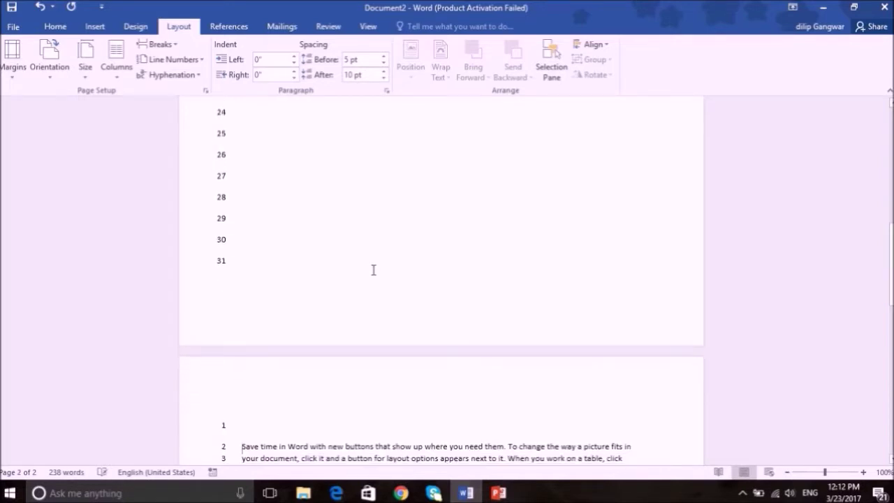
pyautogui.press('Up')
pyautogui.press('Up')
pyautogui.press('Up')
pyautogui.press('Up')
pyautogui.press('Up')
pyautogui.press('Up')
pyautogui.press('Up')
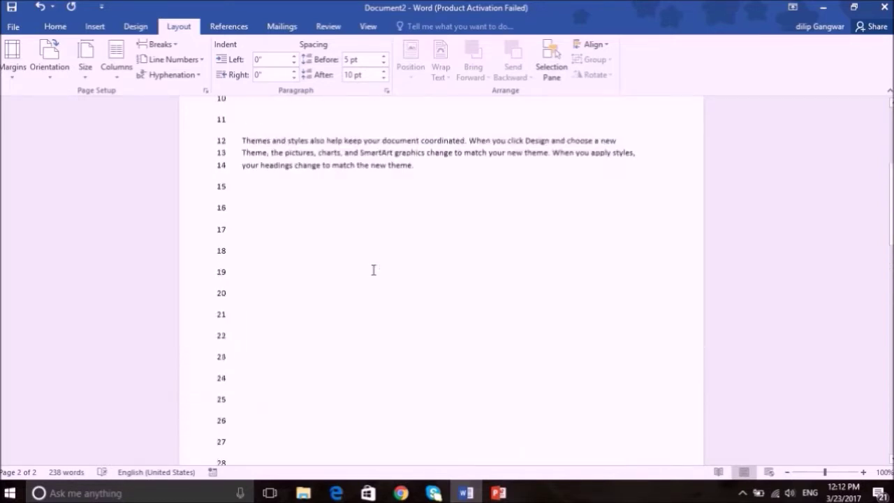
pyautogui.press('Up')
pyautogui.press('Up')
pyautogui.press('Up')
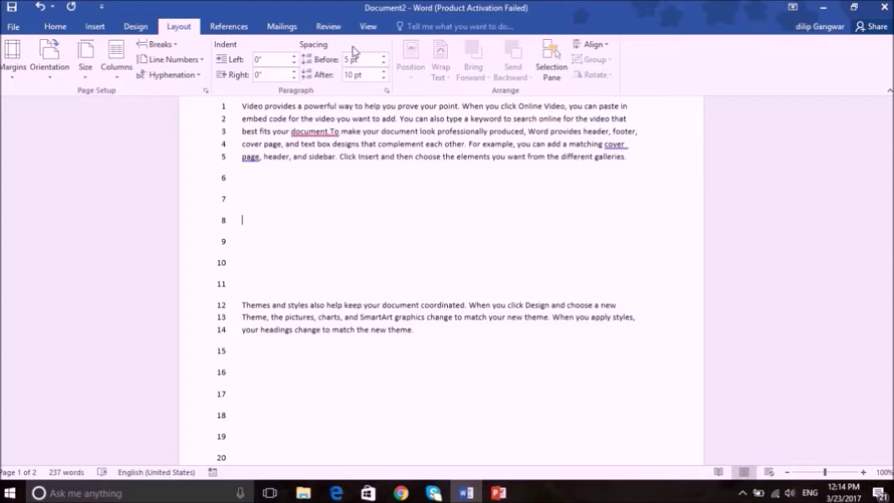
# - Indent the first paragraph 0.9" on the left and -0.2" on the right
pyautogui.click(271, 132)
pyautogui.click(265, 60)
pyautogui.click(294, 57)
pyautogui.click(294, 56)
pyautogui.click(294, 56)
pyautogui.click(294, 56)
pyautogui.click(294, 56)
pyautogui.click(294, 56)
pyautogui.click(294, 57)
pyautogui.click(294, 57)
pyautogui.click(294, 57)
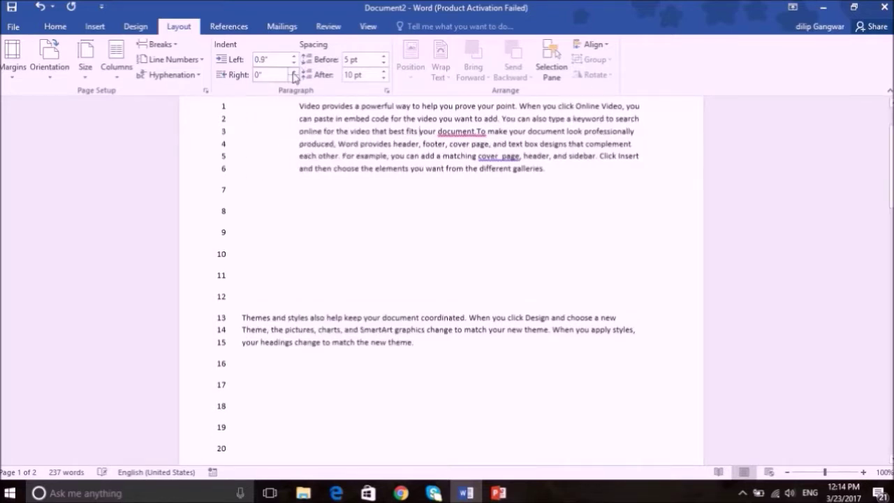
pyautogui.click(294, 72)
pyautogui.click(294, 71)
pyautogui.click(294, 71)
pyautogui.click(294, 71)
pyautogui.click(294, 77)
pyautogui.click(294, 77)
pyautogui.click(294, 77)
pyautogui.click(294, 77)
pyautogui.click(294, 76)
pyautogui.click(294, 77)
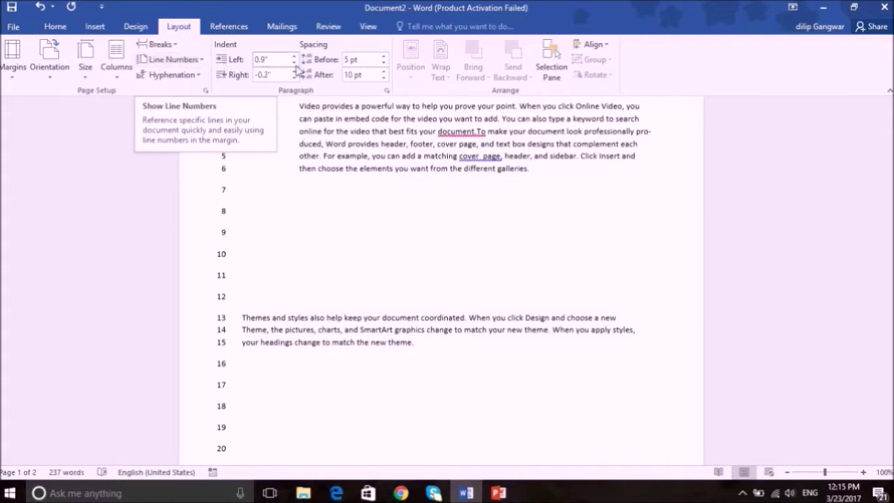
# - Set 18 pt of space before the first paragraph
pyautogui.click(384, 56)
pyautogui.click(384, 56)
pyautogui.click(384, 56)
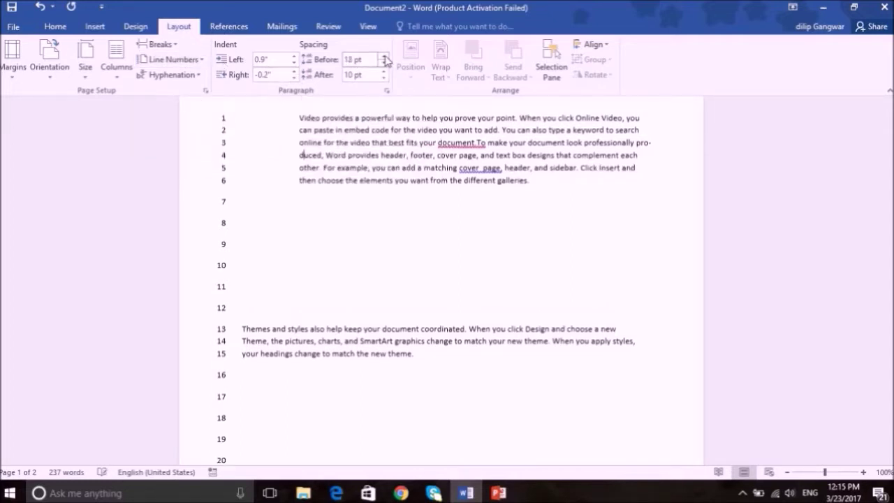
pyautogui.click(384, 57)
pyautogui.click(384, 57)
pyautogui.click(384, 56)
pyautogui.click(384, 56)
pyautogui.click(384, 57)
pyautogui.click(384, 57)
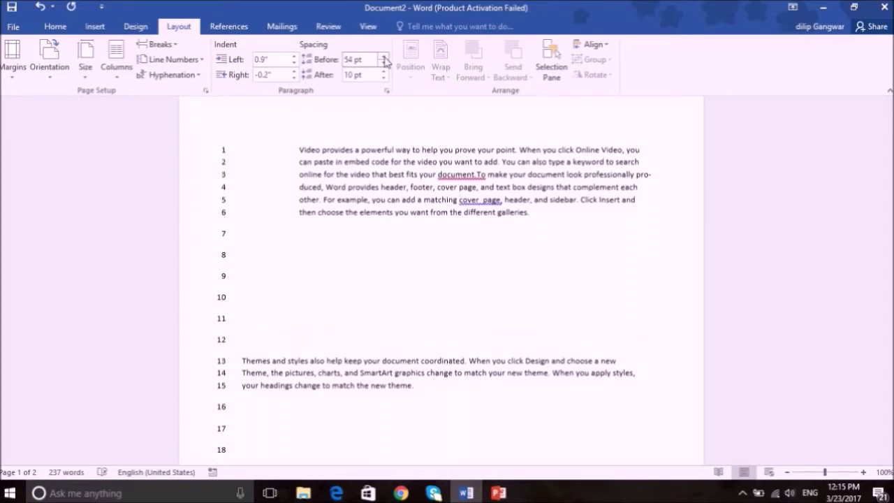
pyautogui.click(383, 64)
pyautogui.click(384, 64)
pyautogui.click(384, 64)
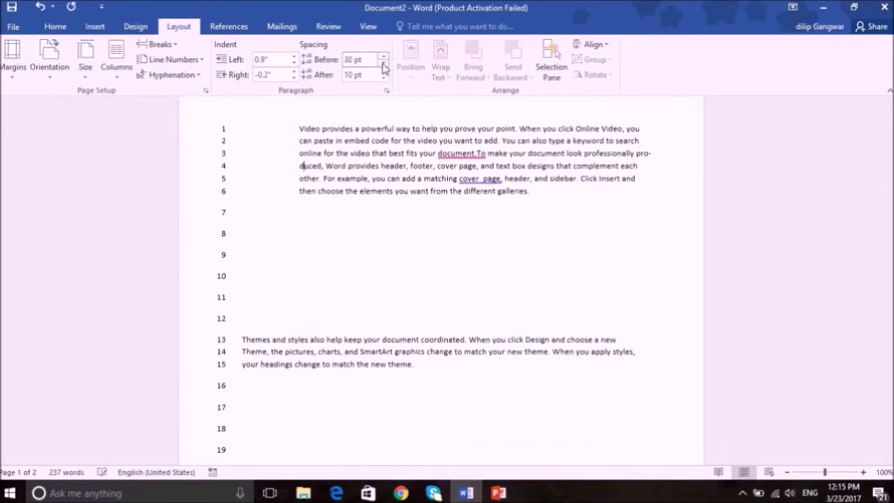
pyautogui.click(383, 64)
pyautogui.click(411, 244)
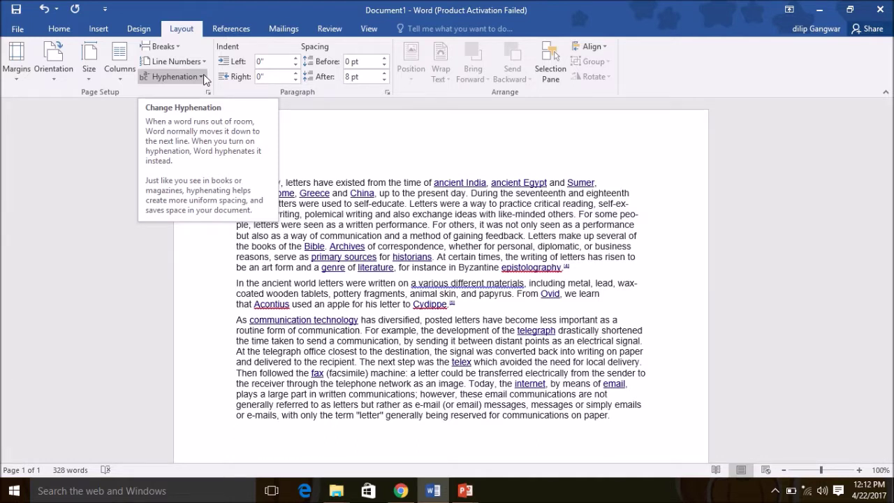
# - Justify all of Document1's text, then undo it back to left alignment
pyautogui.click(589, 203)
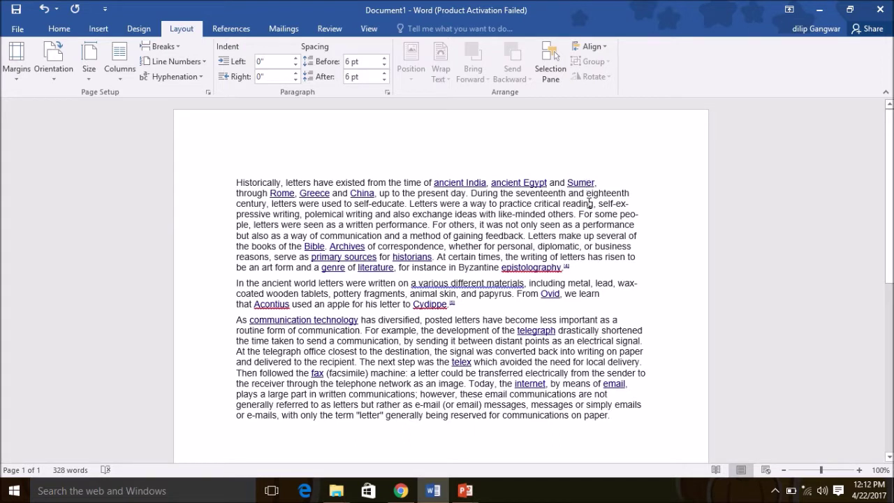
pyautogui.hotkey('ctrl', 'a')
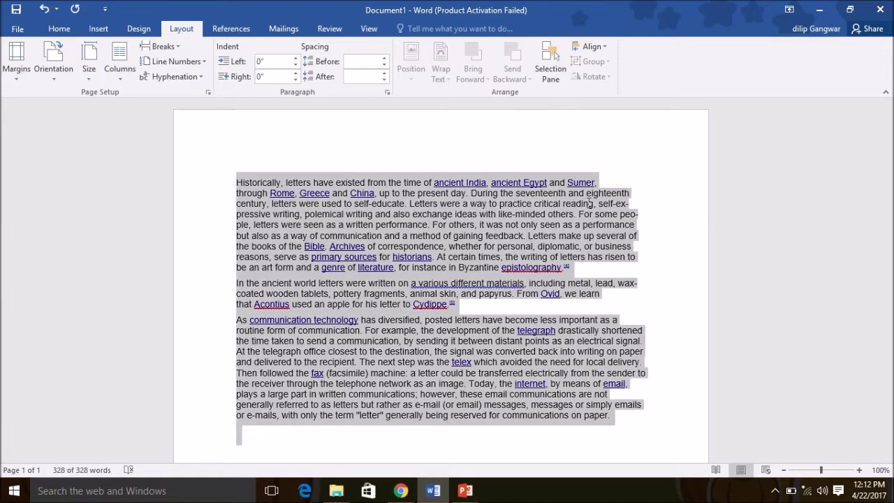
pyautogui.hotkey('ctrl', 'j')
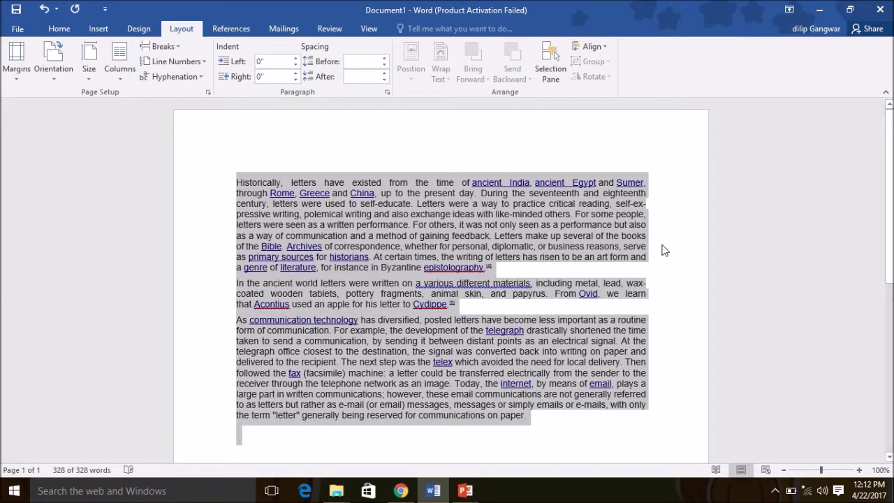
pyautogui.click(580, 265)
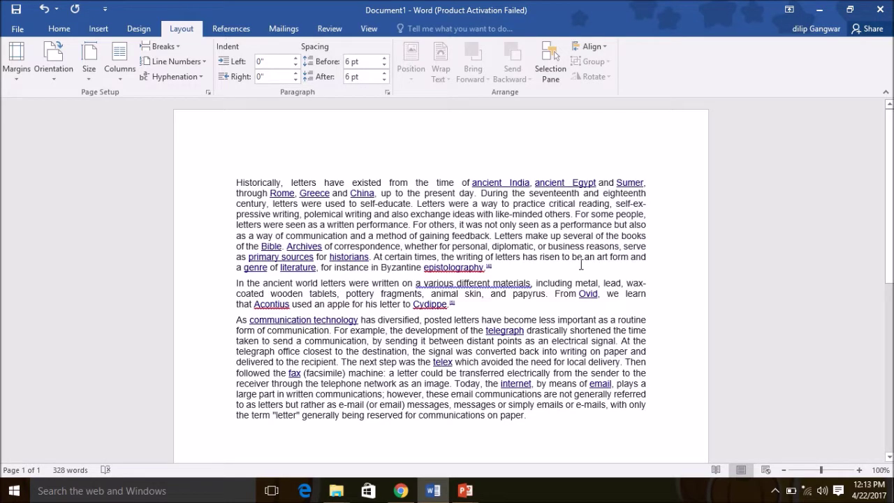
pyautogui.hotkey('ctrl', 'a')
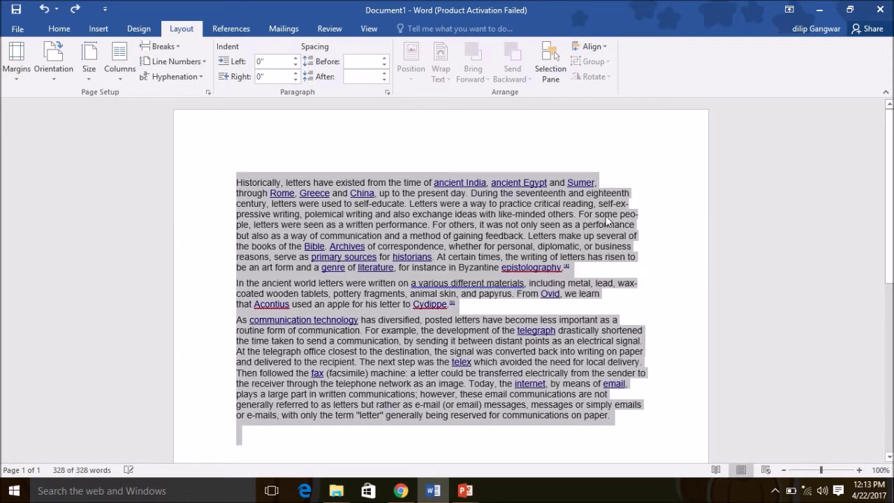
pyautogui.hotkey('ctrl', 'z')
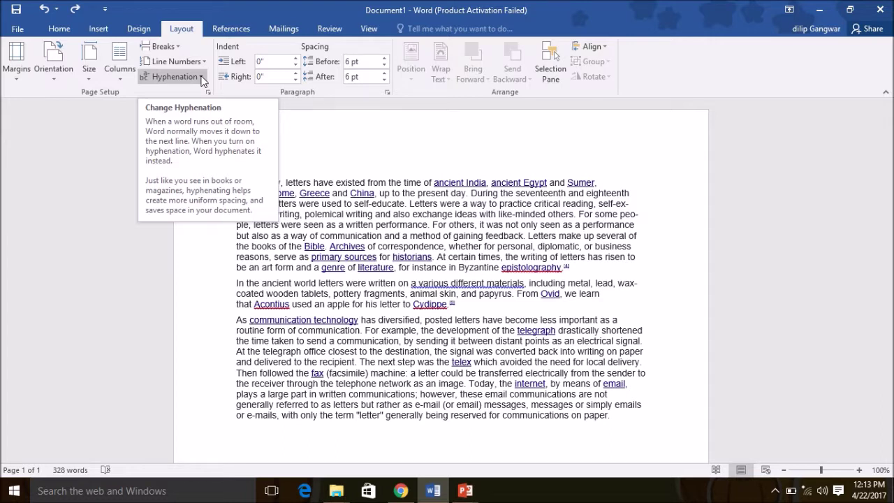
# - Switch hyphenation from None to Automatic
pyautogui.click(201, 78)
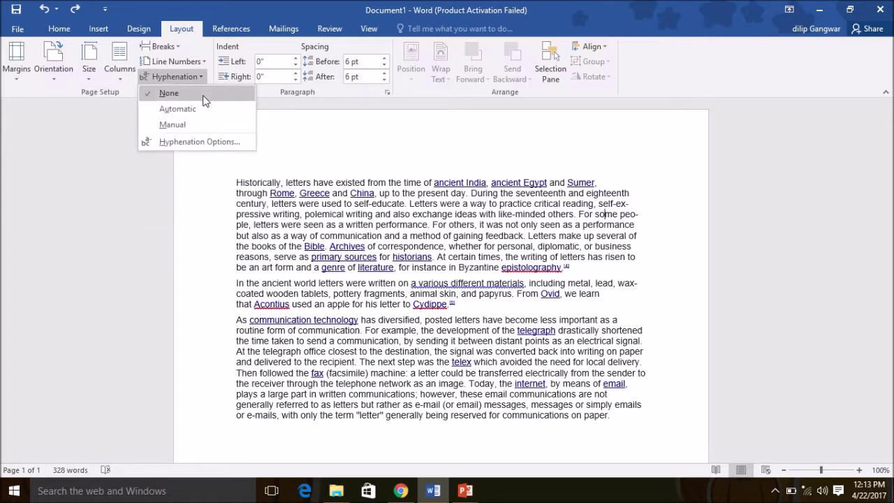
pyautogui.click(203, 100)
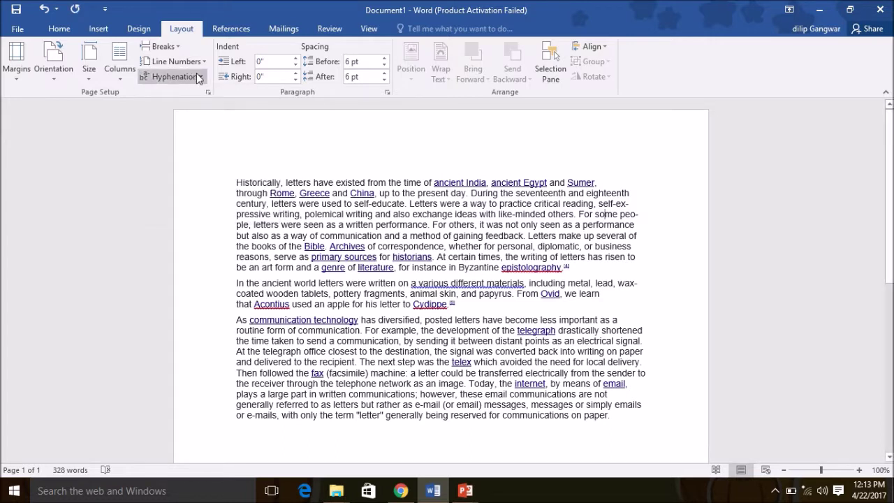
pyautogui.click(201, 76)
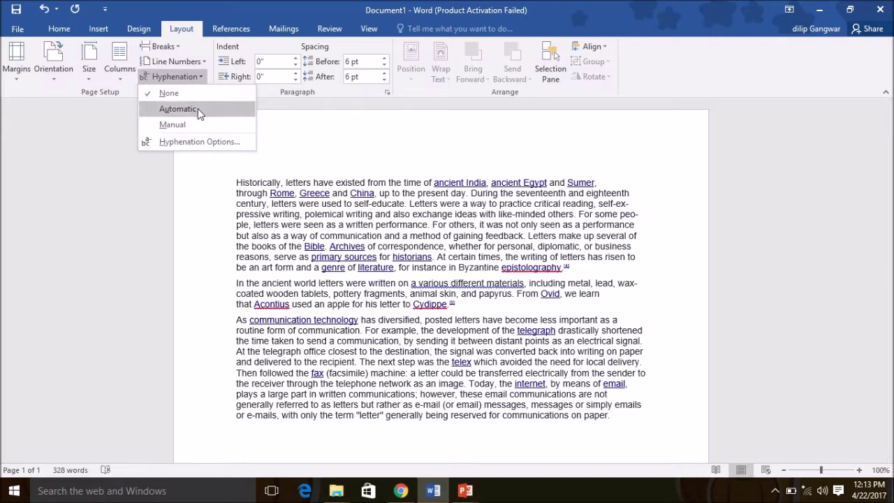
pyautogui.click(198, 108)
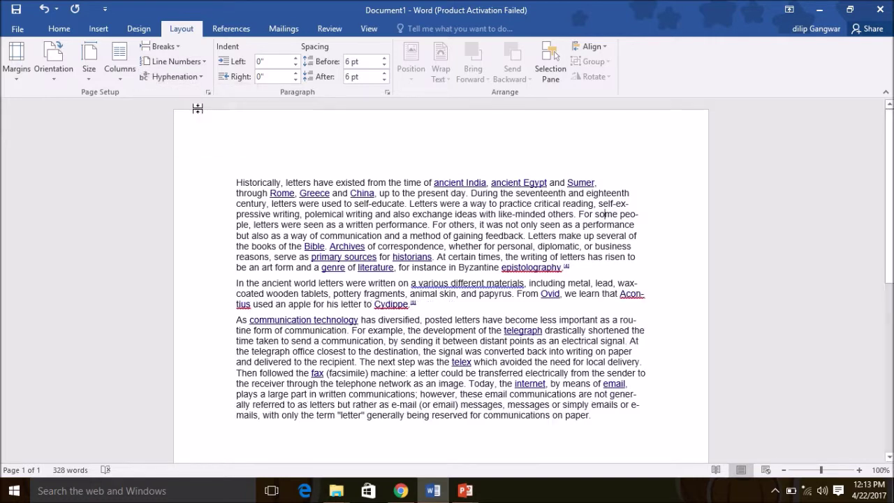
pyautogui.click(605, 214)
# - Turn hyphenation off and back to Automatic, then run Manual hyphenation
pyautogui.click(203, 78)
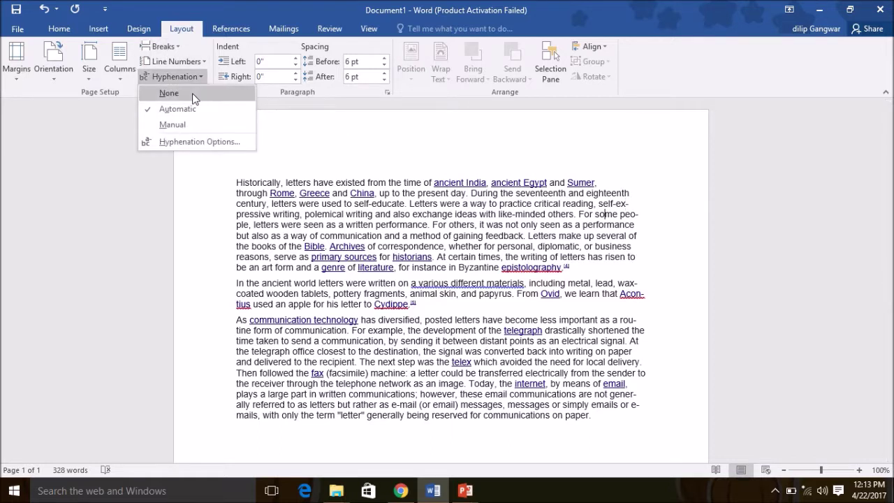
pyautogui.click(192, 92)
pyautogui.click(196, 77)
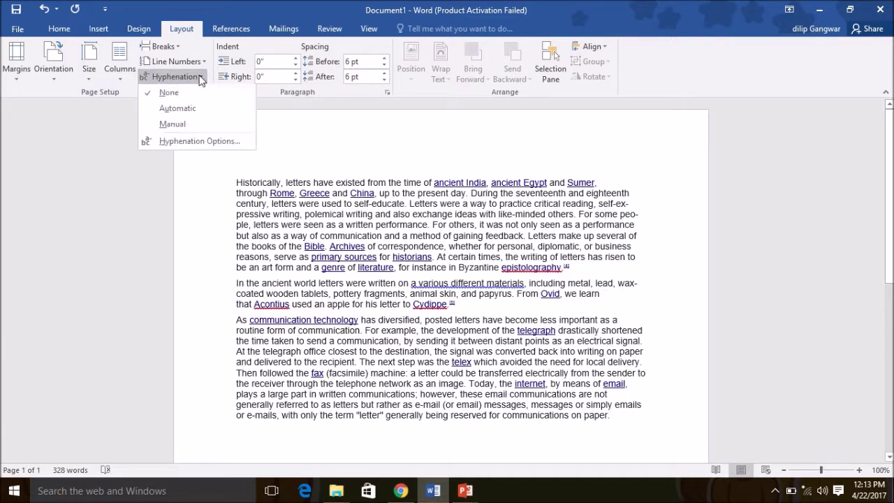
pyautogui.click(194, 112)
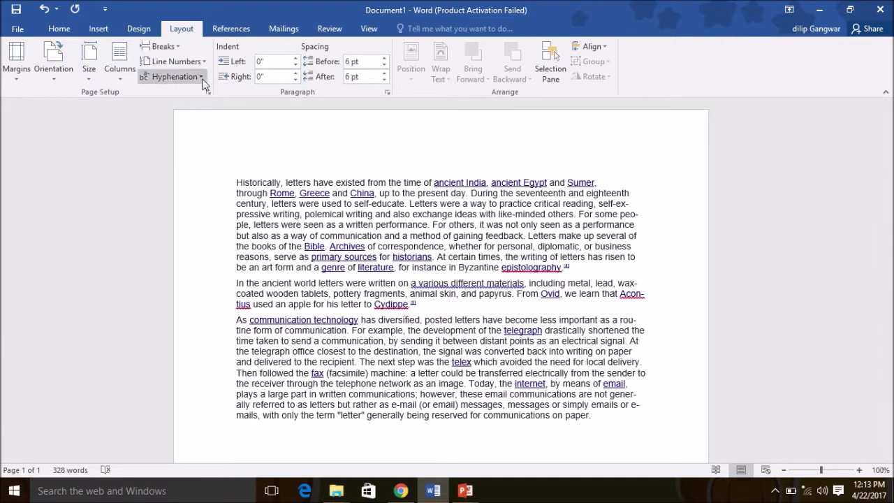
pyautogui.click(204, 78)
pyautogui.click(206, 124)
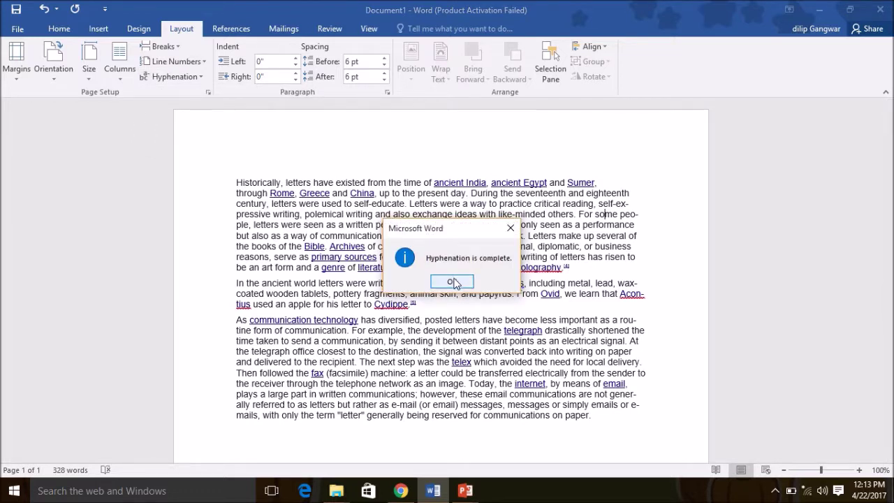
# - Close the hyphenation-complete message and set hyphenation to None
pyautogui.click(454, 282)
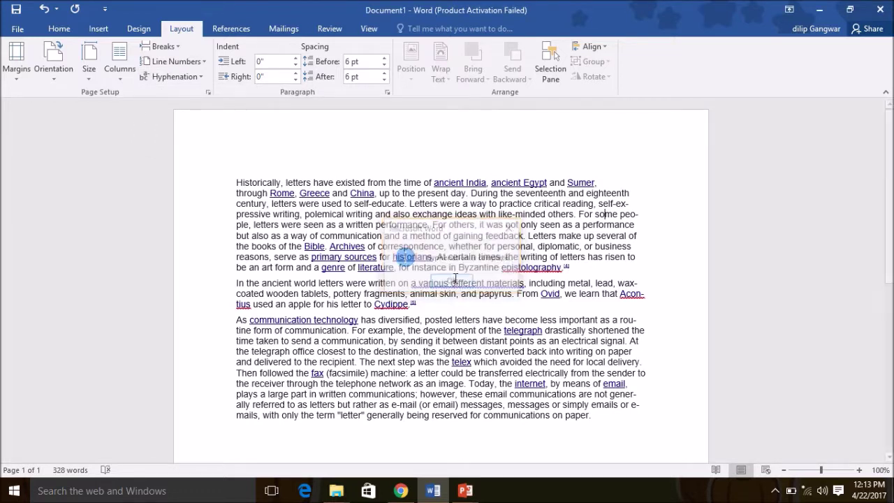
pyautogui.click(202, 79)
pyautogui.click(185, 91)
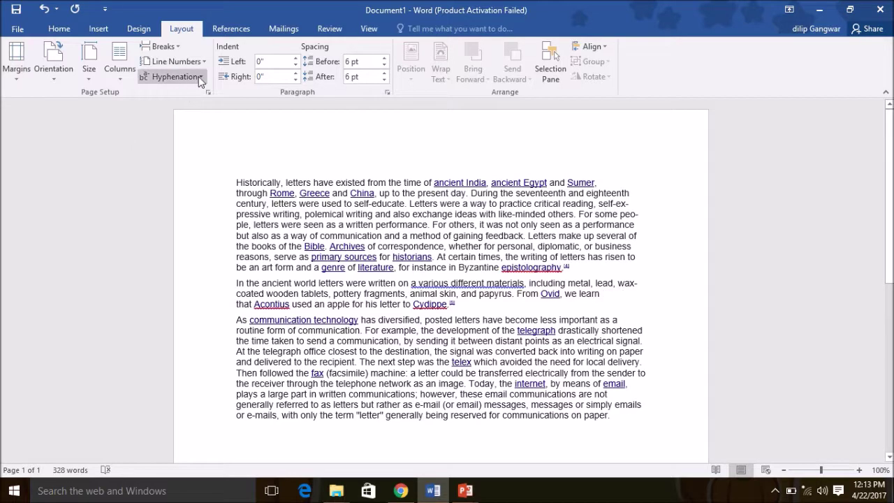
# - Run manual hyphenation, accepting the single split of routine as rou-tine
pyautogui.click(198, 76)
pyautogui.click(194, 127)
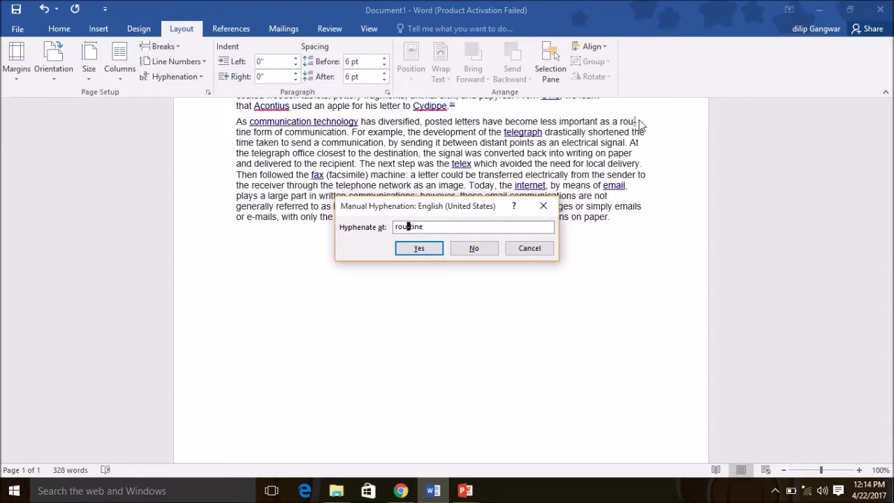
pyautogui.click(416, 252)
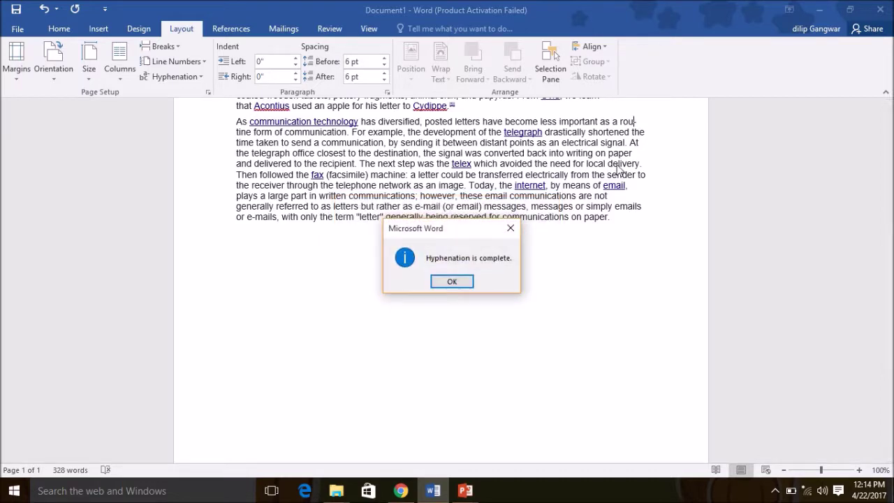
pyautogui.click(447, 282)
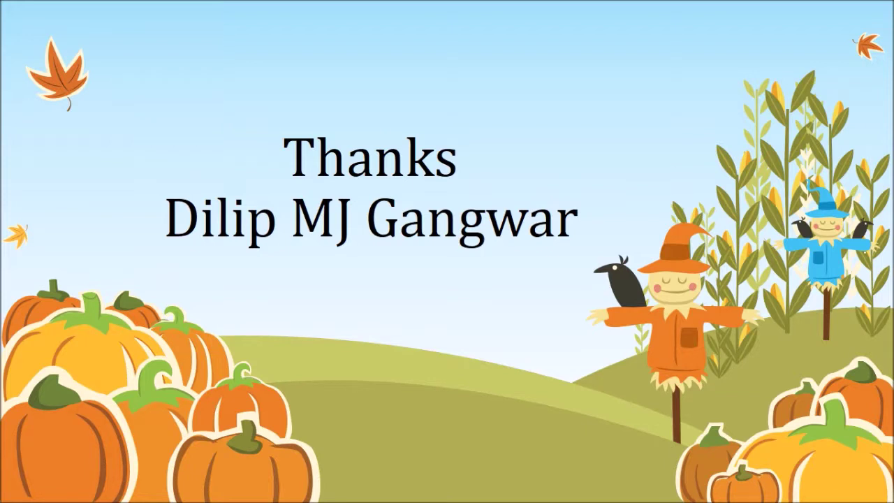
# - Bring up PowerPoint's closing 'Thanks' slide to end the recording
pyautogui.moveTo(403, 17)
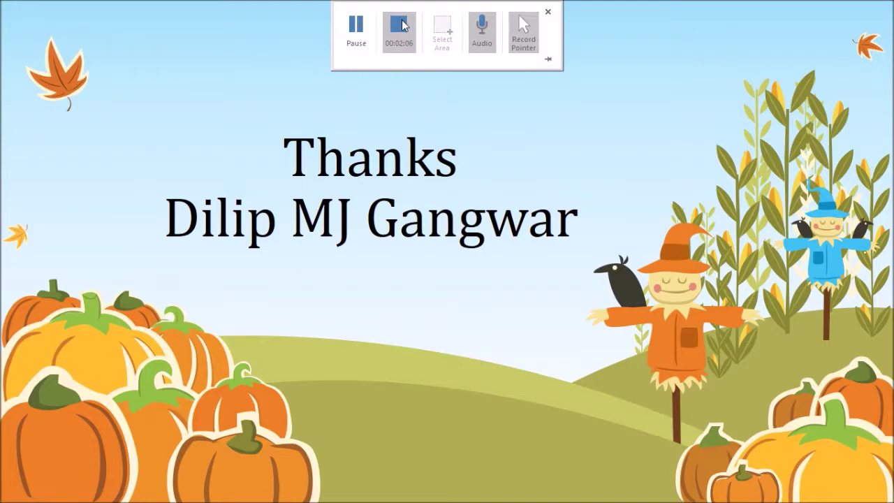